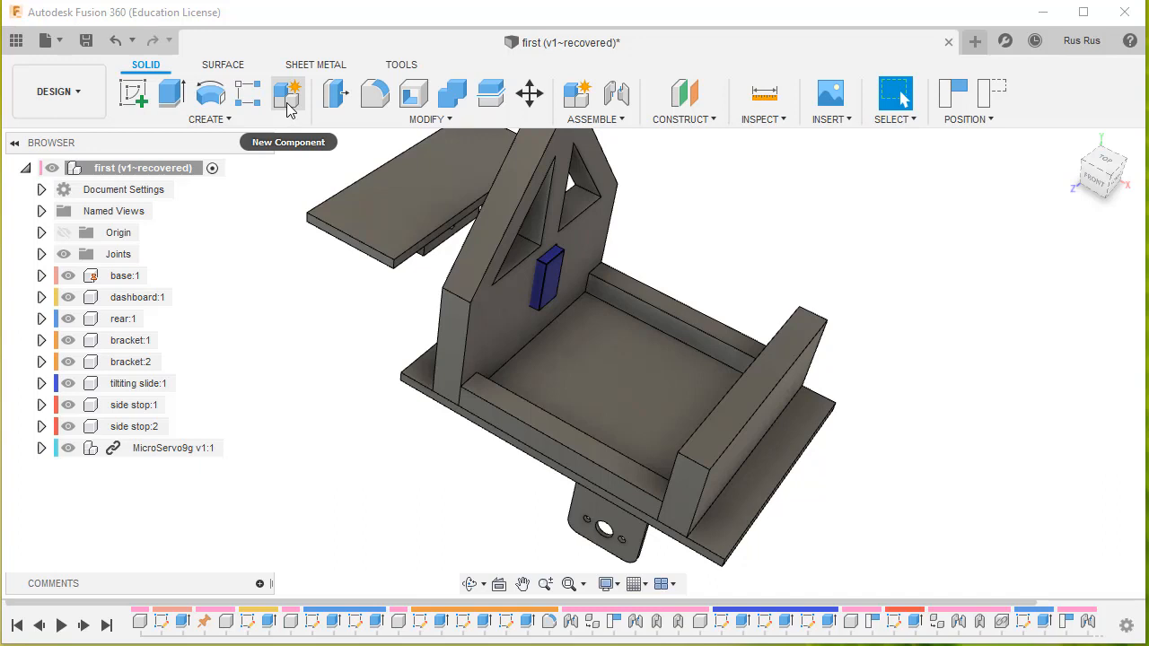
Create an empty, activated component named "UNO tray" under the top-level assembly
left_click(287, 106)
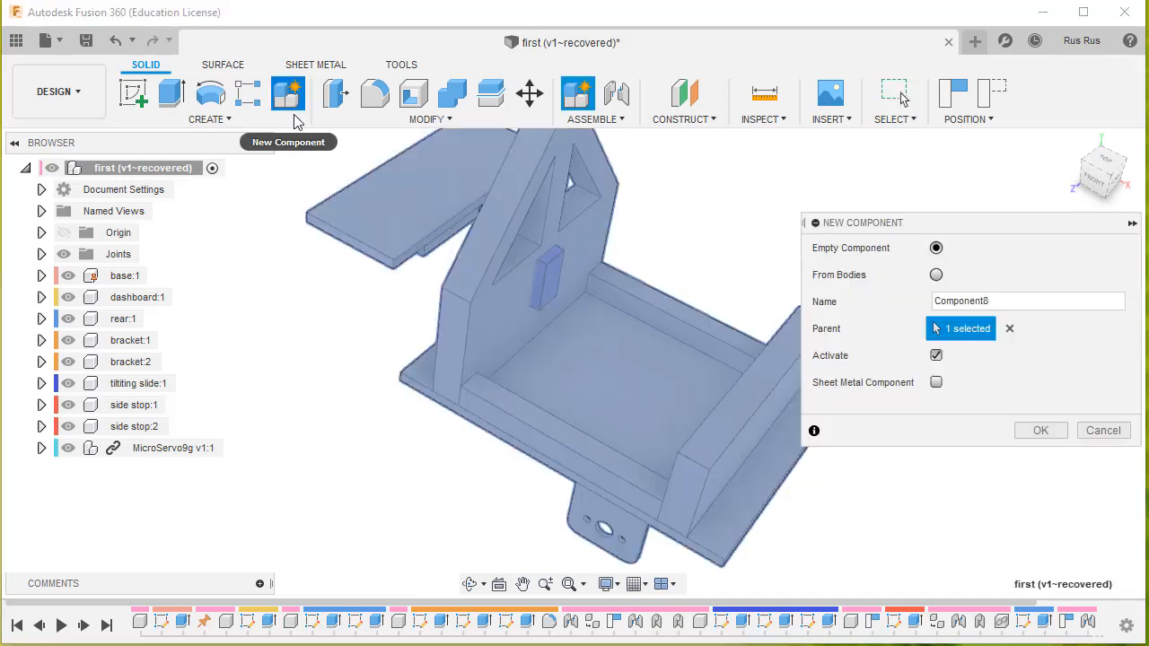
left_click_drag(1021, 302, 815, 302)
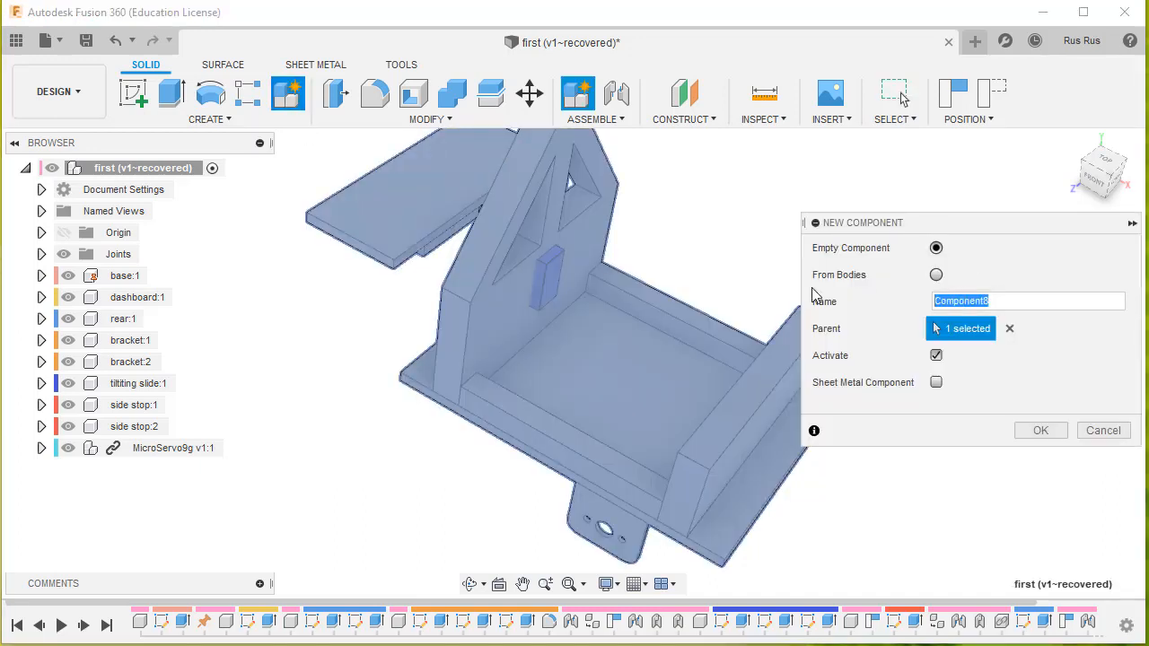
type("UNO tray")
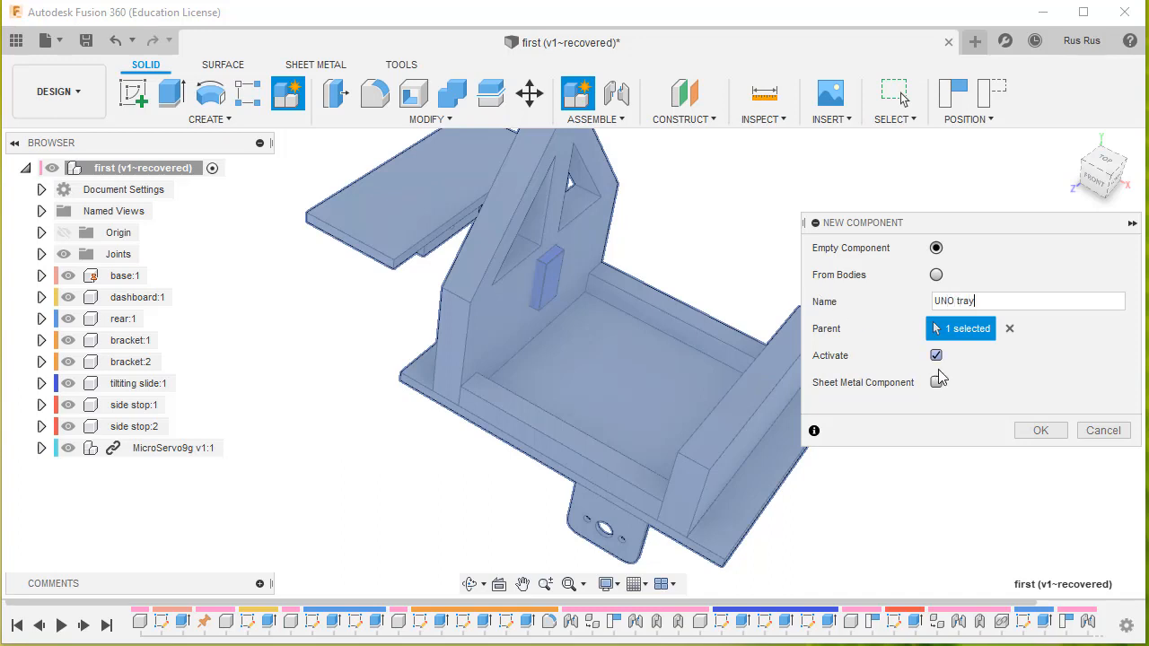
left_click(1039, 431)
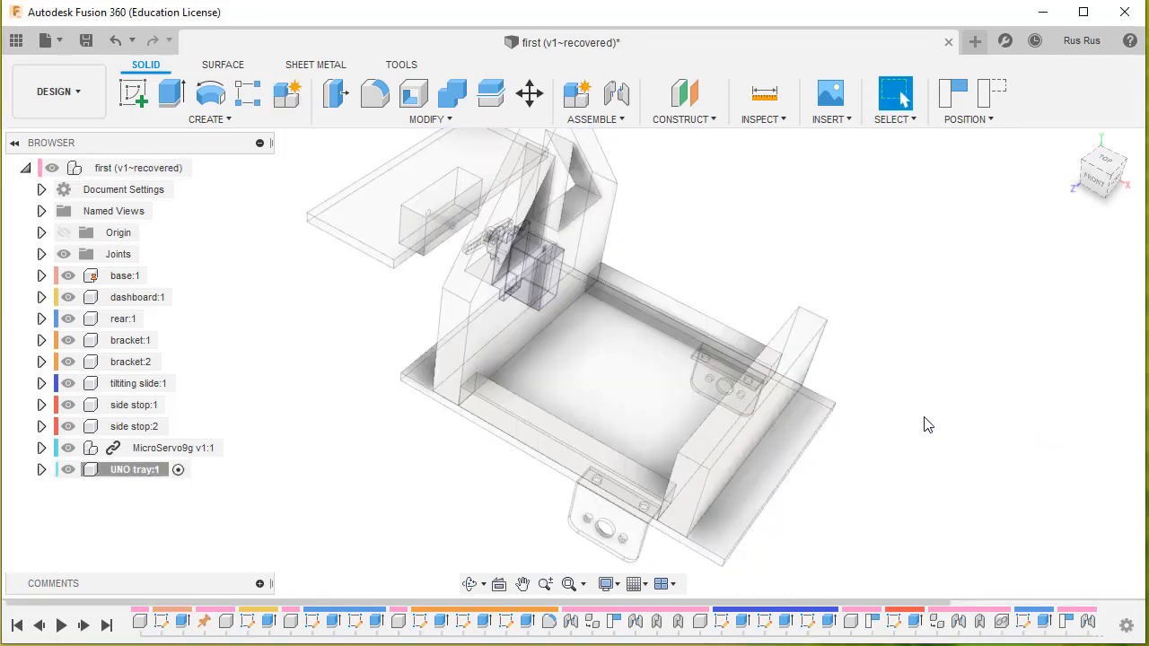
Start a sketch on the top face of the low dashboard wall, capturing the moved components' current position
left_click(805, 341)
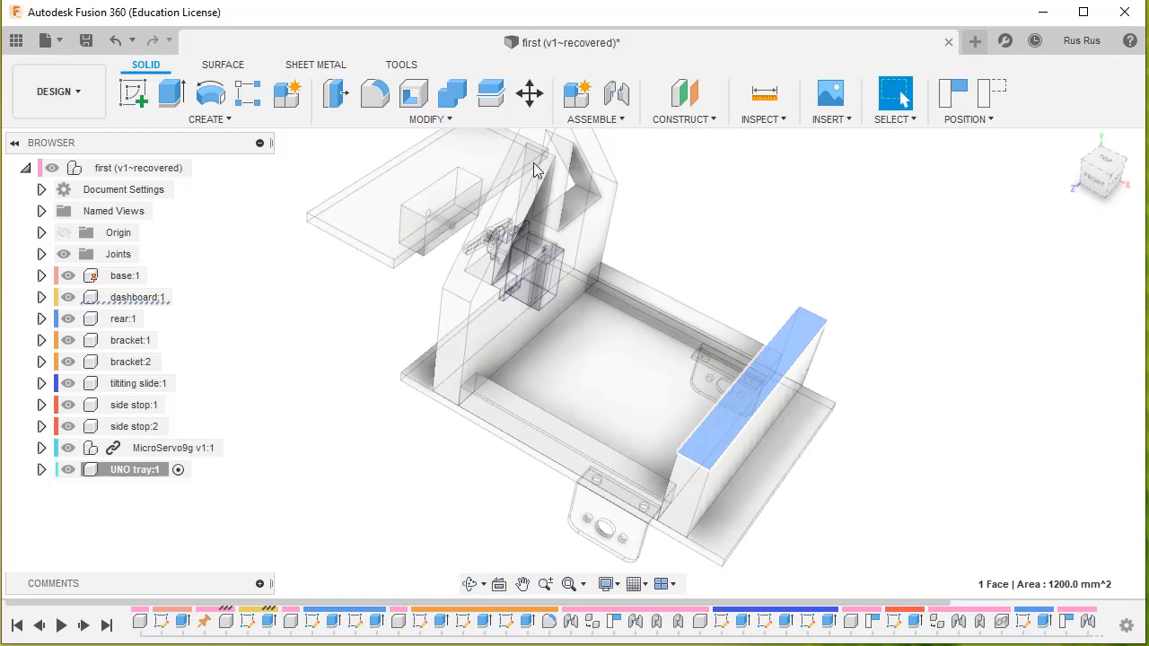
left_click(132, 89)
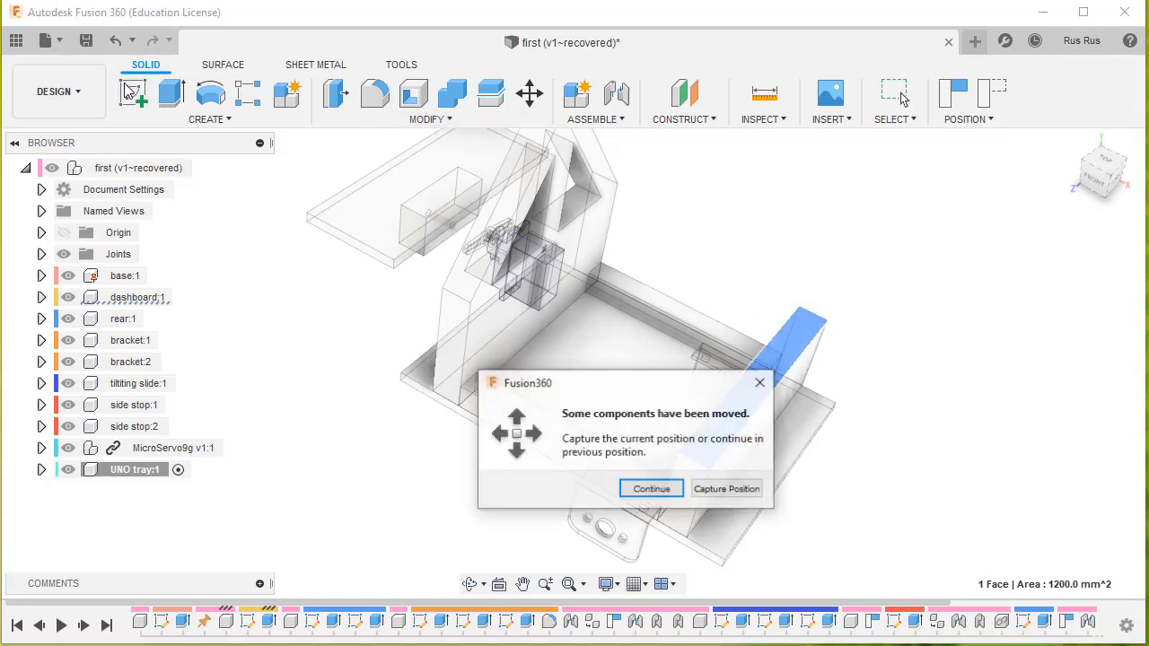
left_click(704, 488)
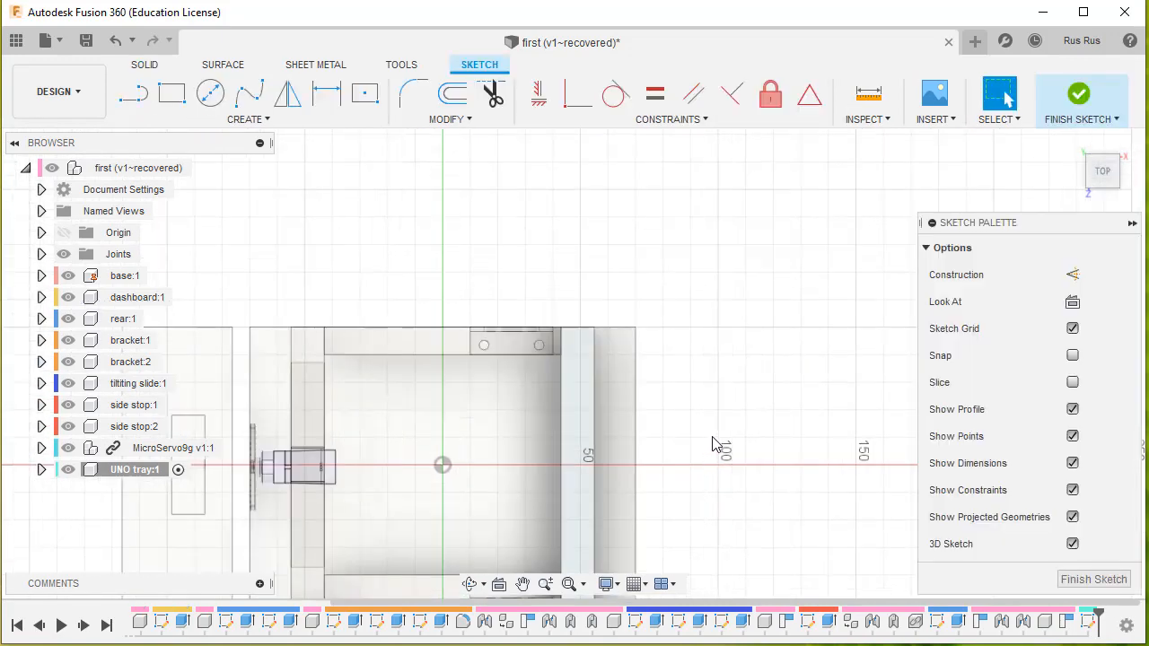
Project the dashboard wall's outer edge and both segments of the rear wall's inner edge into the sketch
middle_click_drag(741, 444, 837, 338)
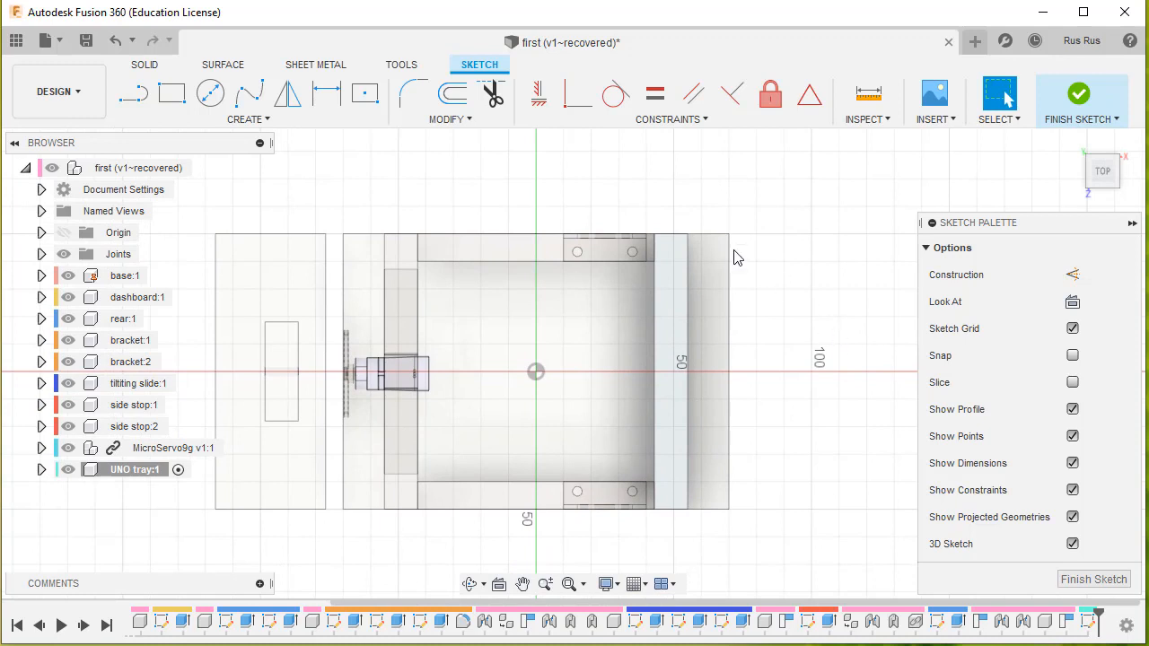
key("p")
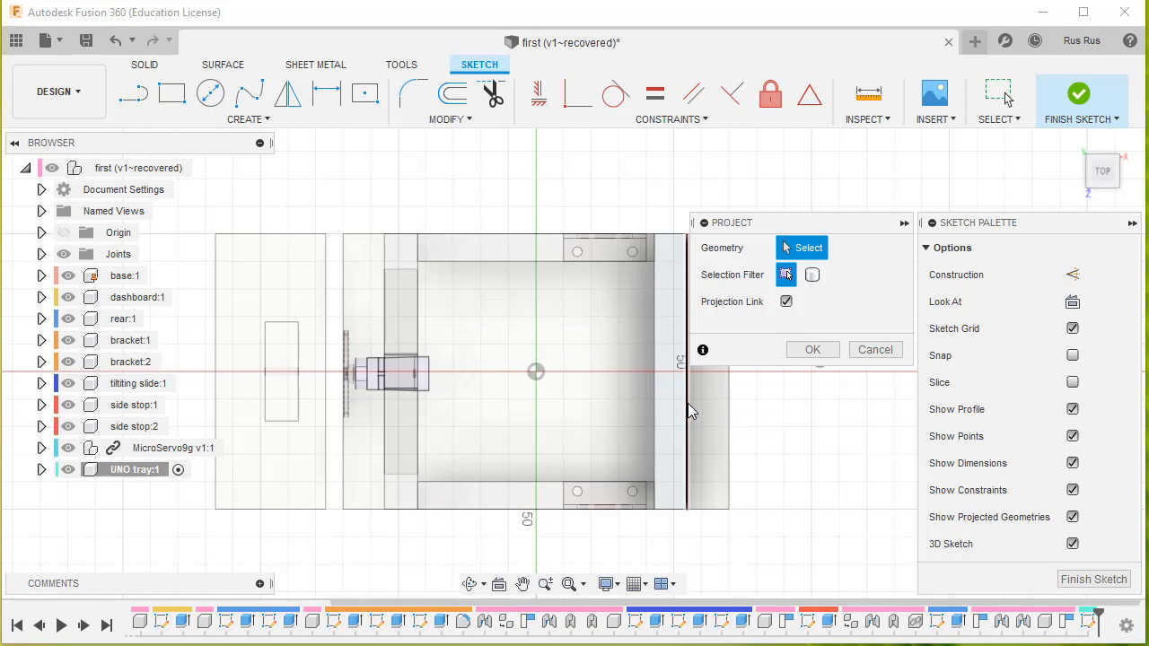
left_click(690, 405)
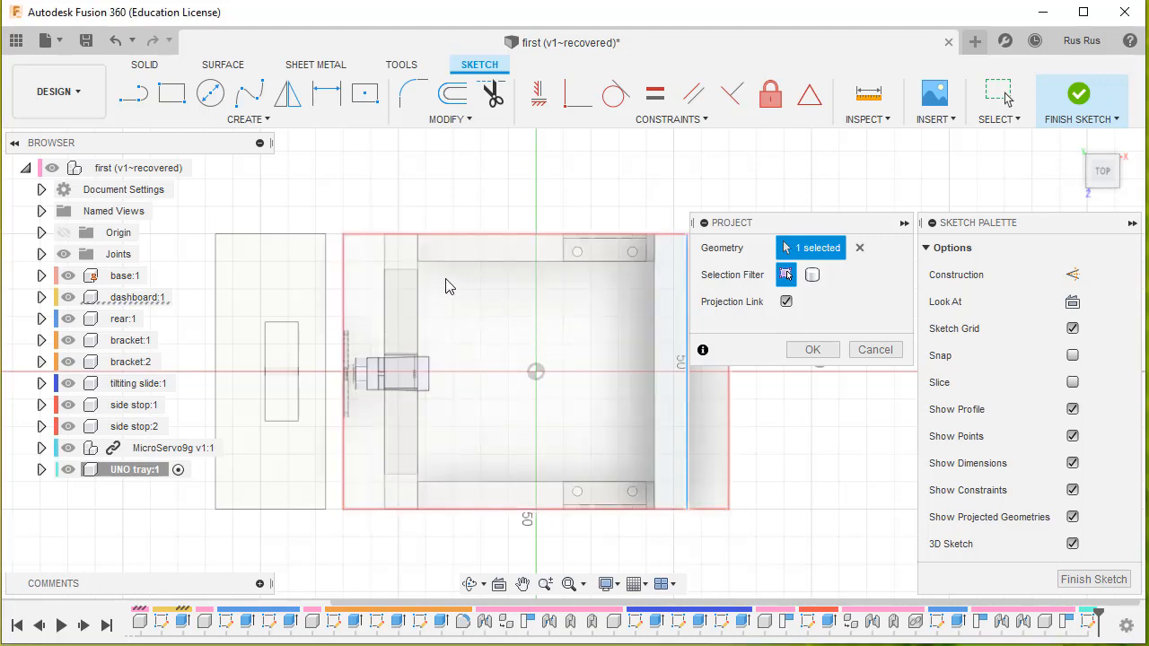
left_click(418, 285)
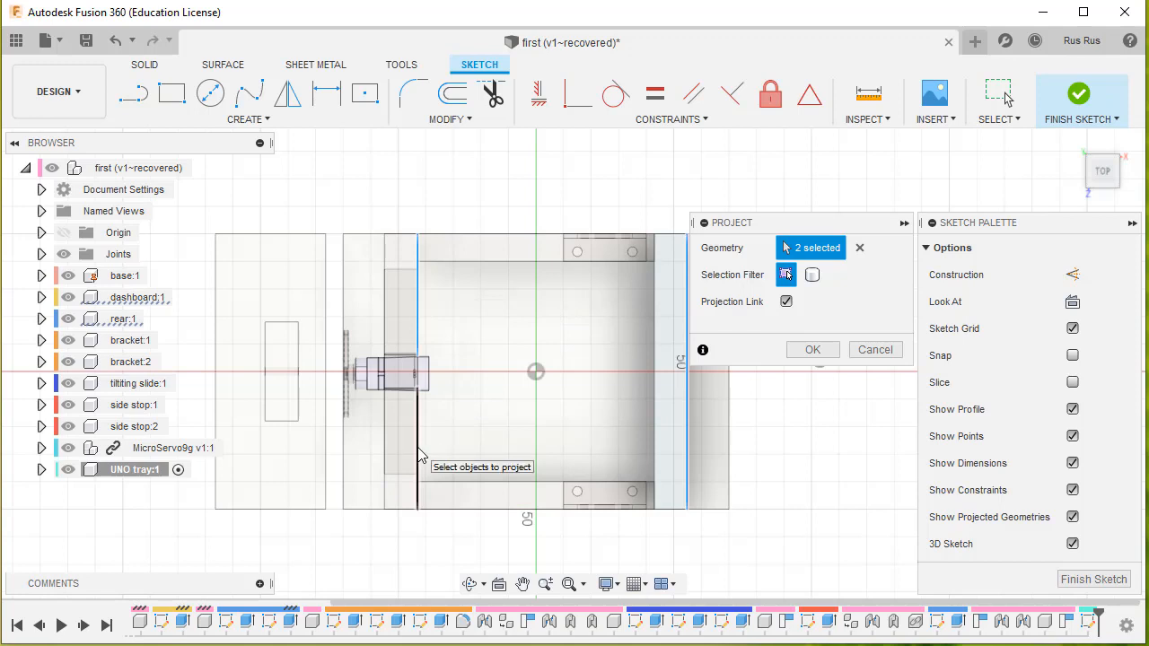
left_click(489, 466)
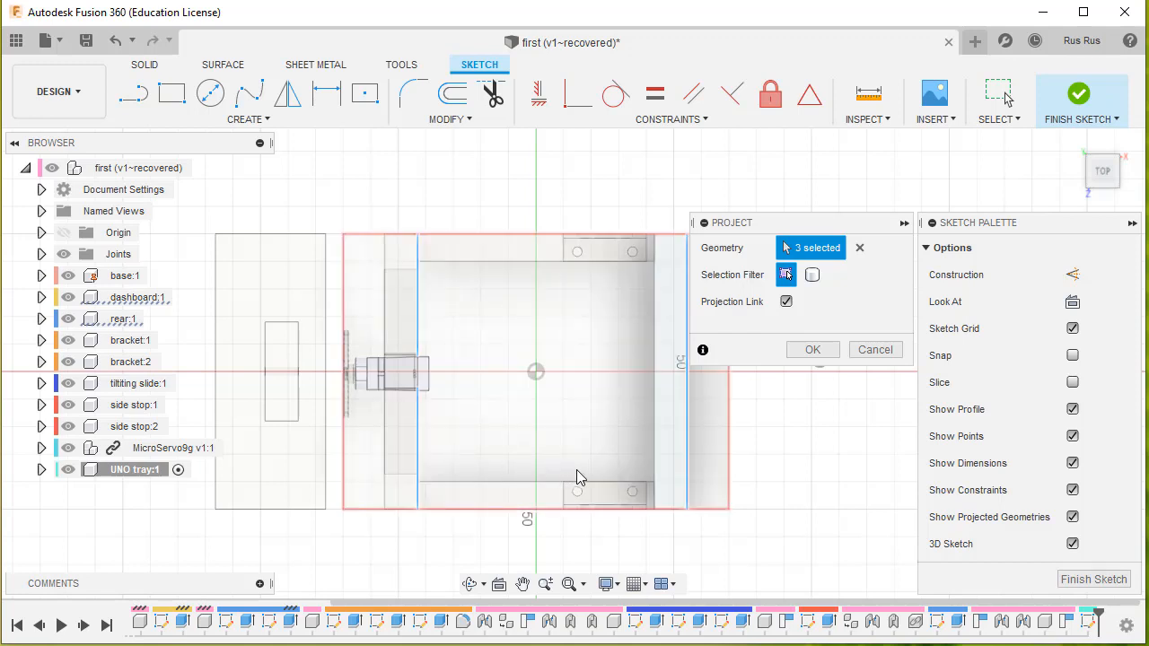
left_click(822, 351)
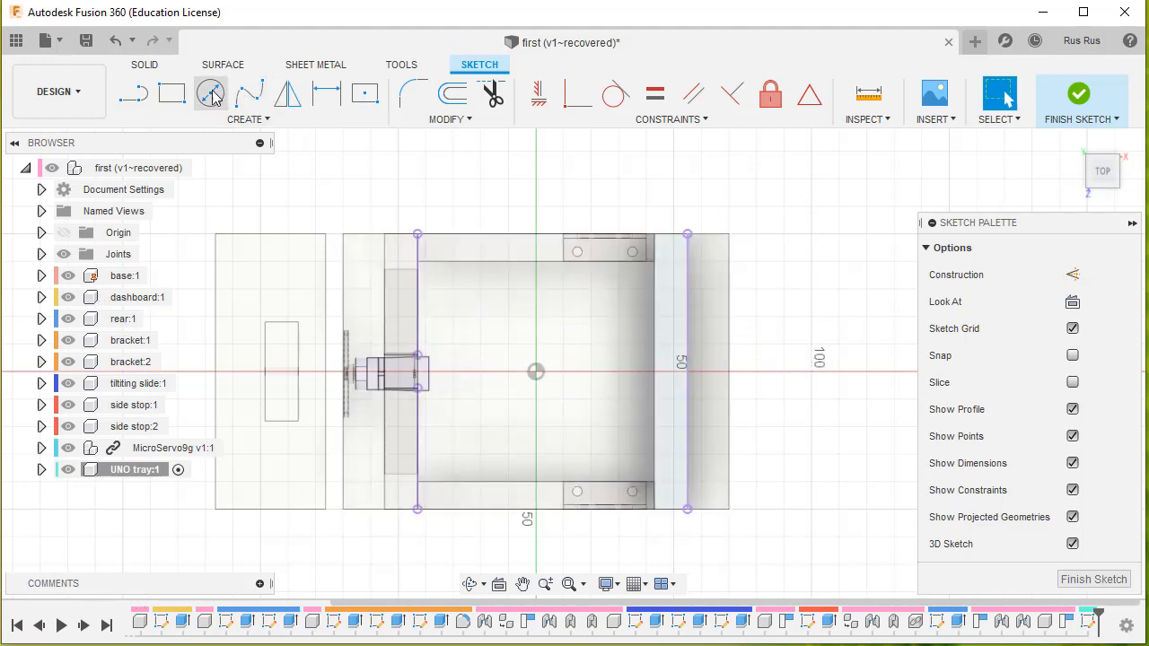
Draw the tray outline as a two-point rectangle between diagonally opposite endpoints of the projected edges
left_click(172, 93)
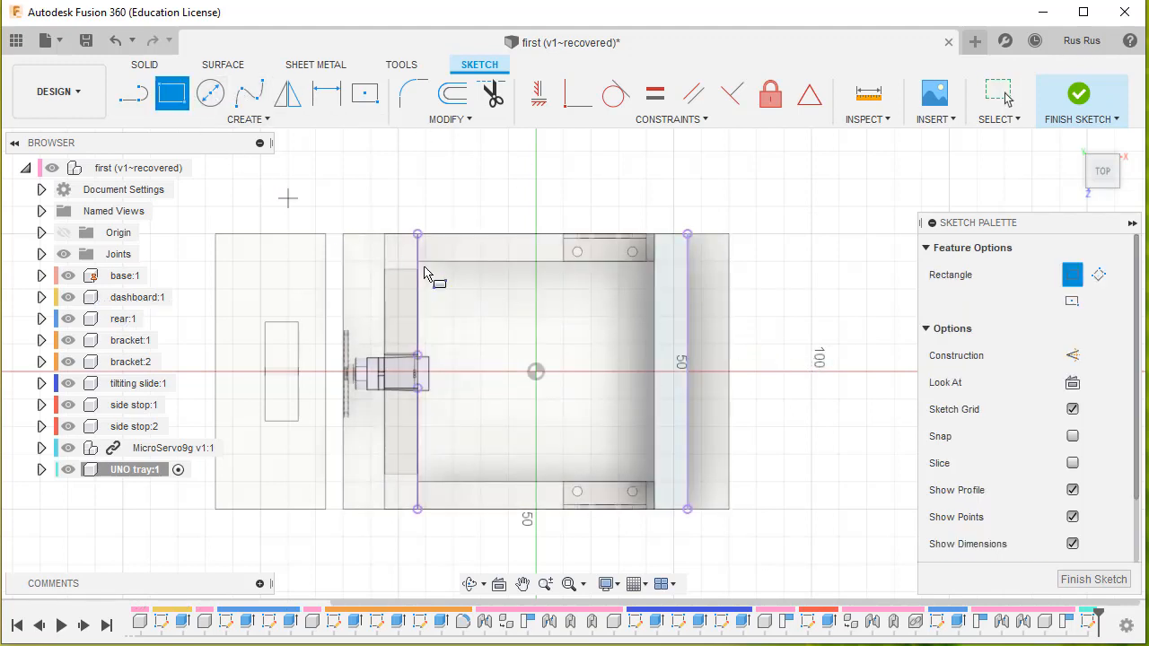
left_click(687, 236)
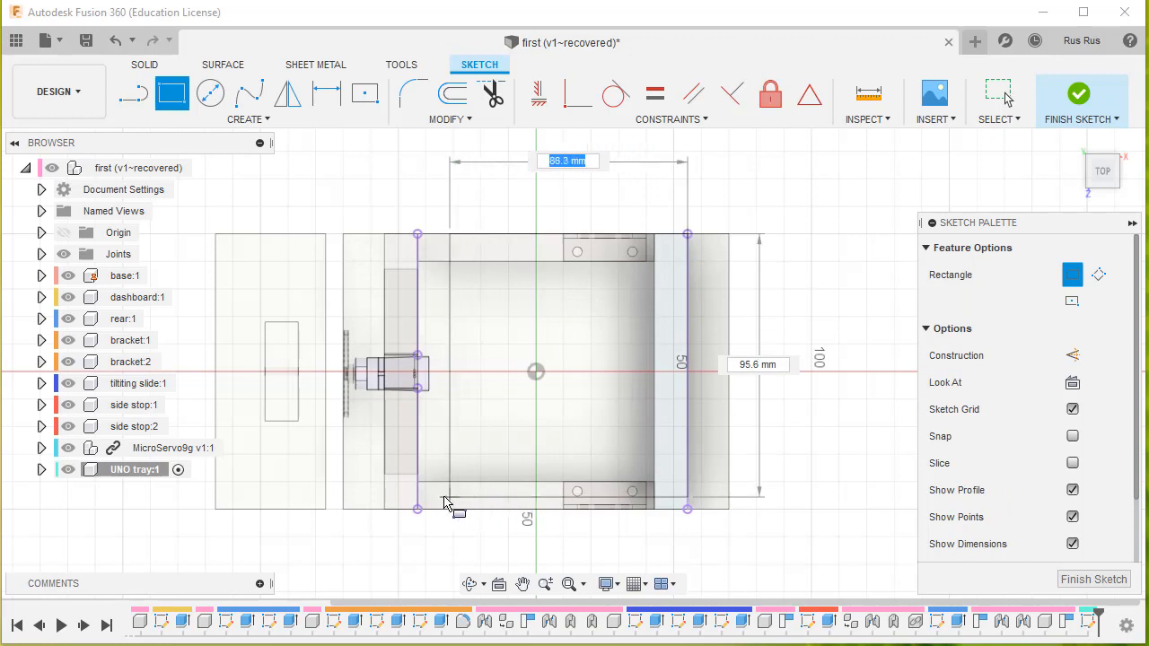
left_click(419, 511)
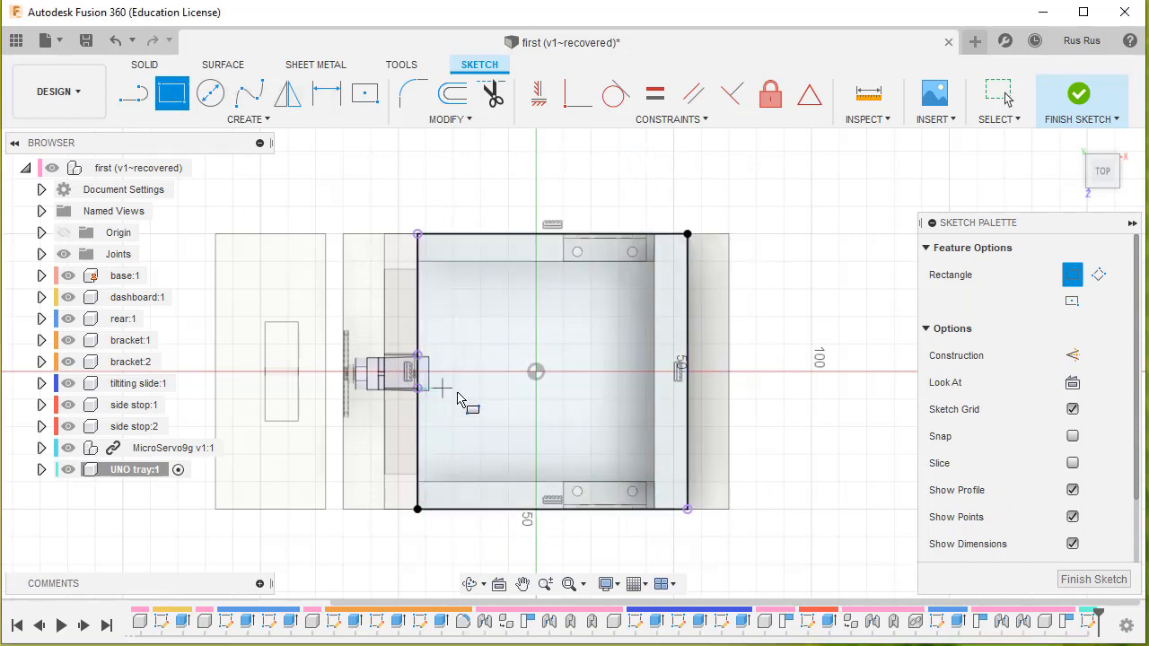
Sketch a rectangular notch about 8 by 21 mm around the servo on the rear-wall edge and trim the line across its opening
left_click(419, 346)
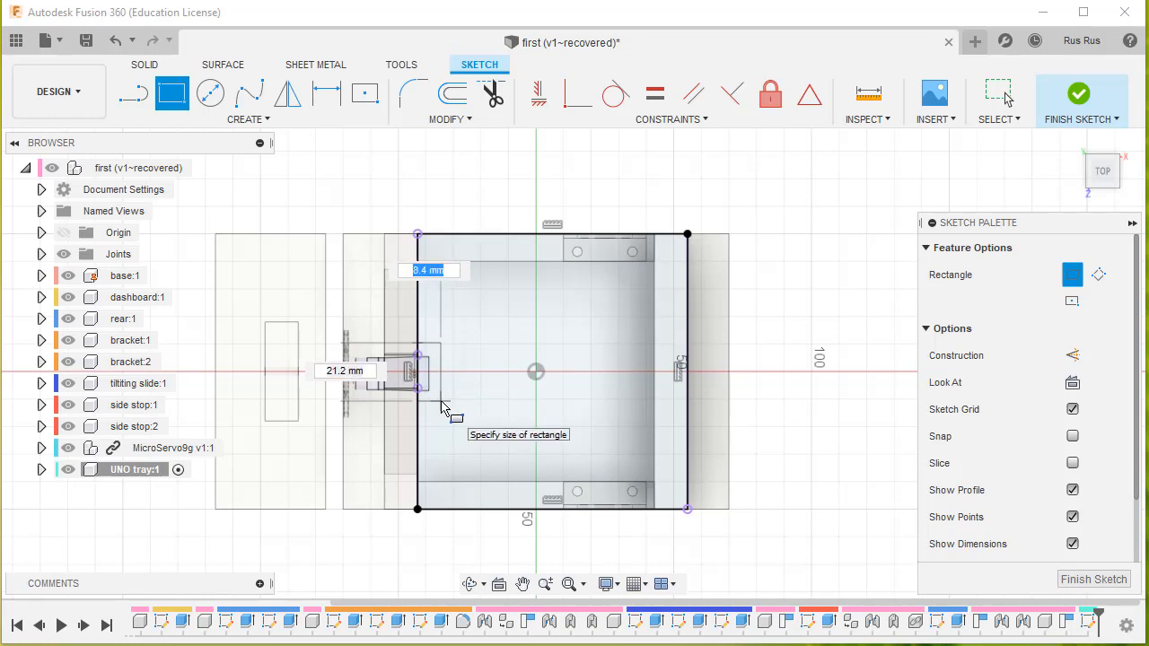
left_click(439, 405)
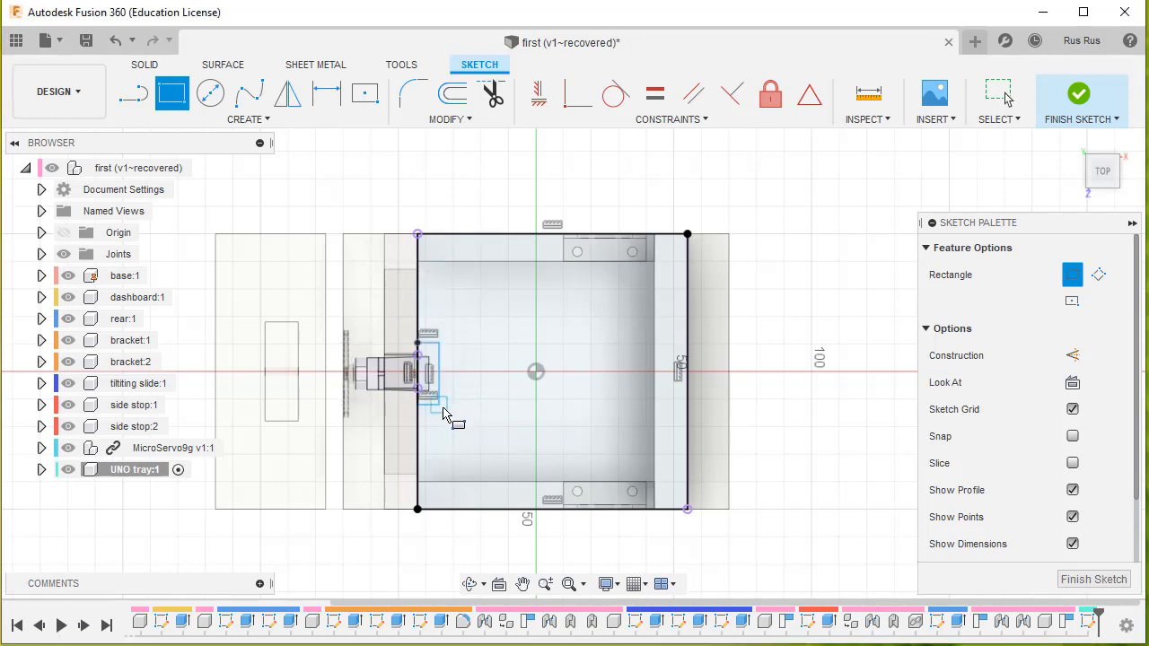
left_click(493, 99)
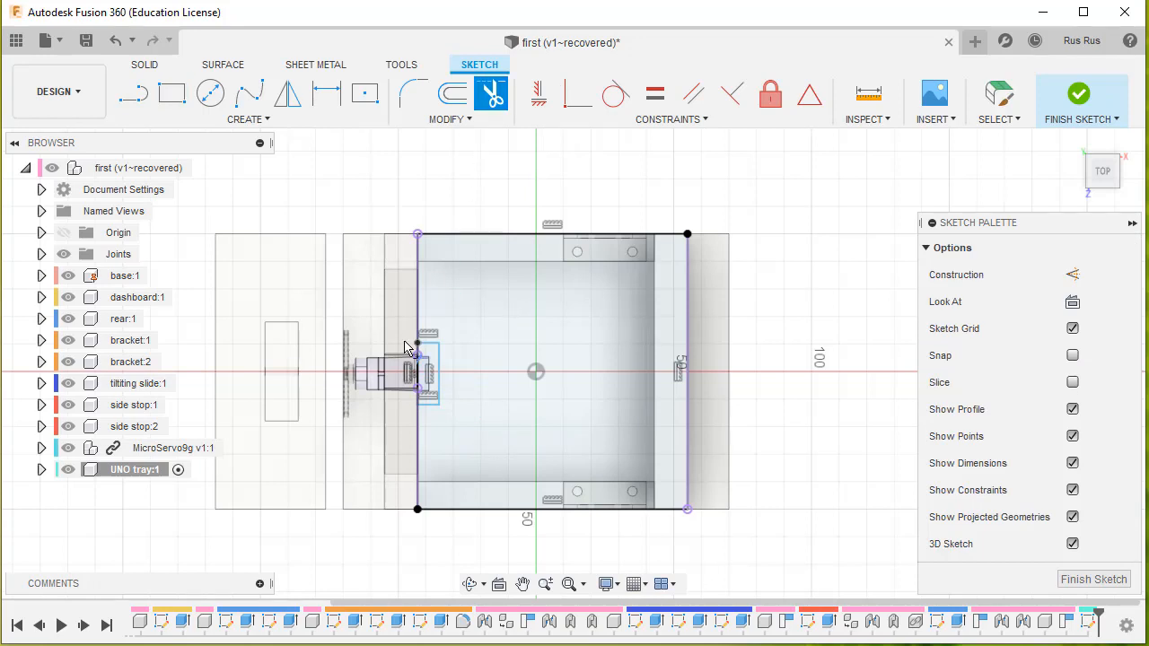
left_click(414, 373)
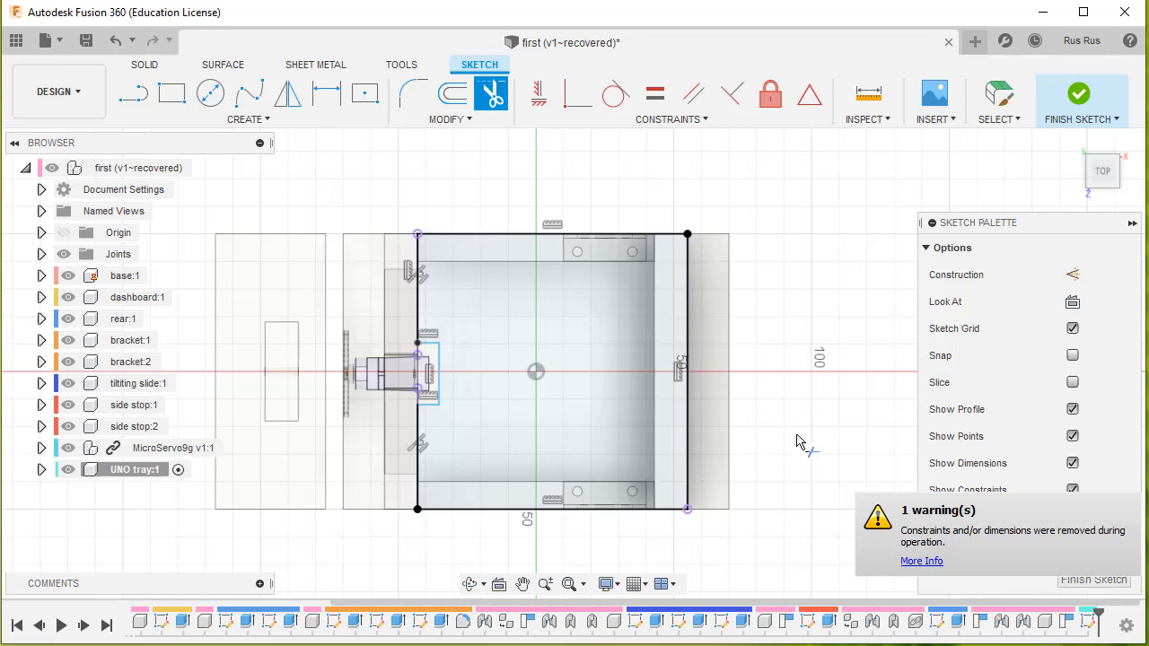
Extrude the two tray profiles, leaving out the servo notch, upward 3 mm as a new body
middle_click_drag(817, 422, 825, 368, "shift")
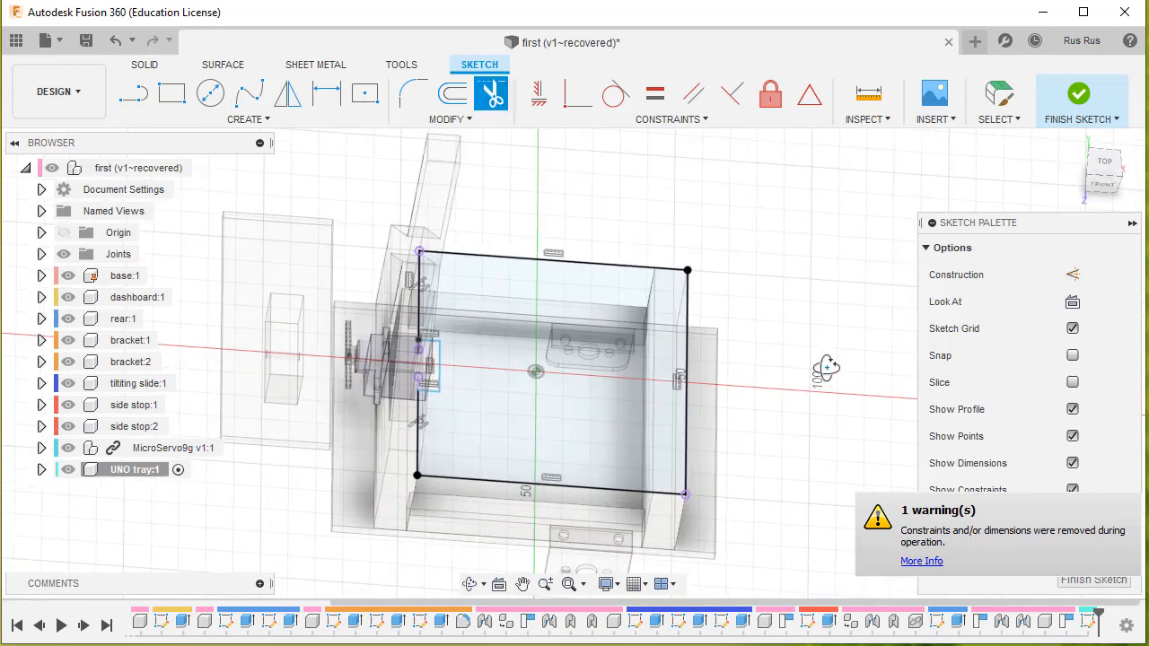
key("e")
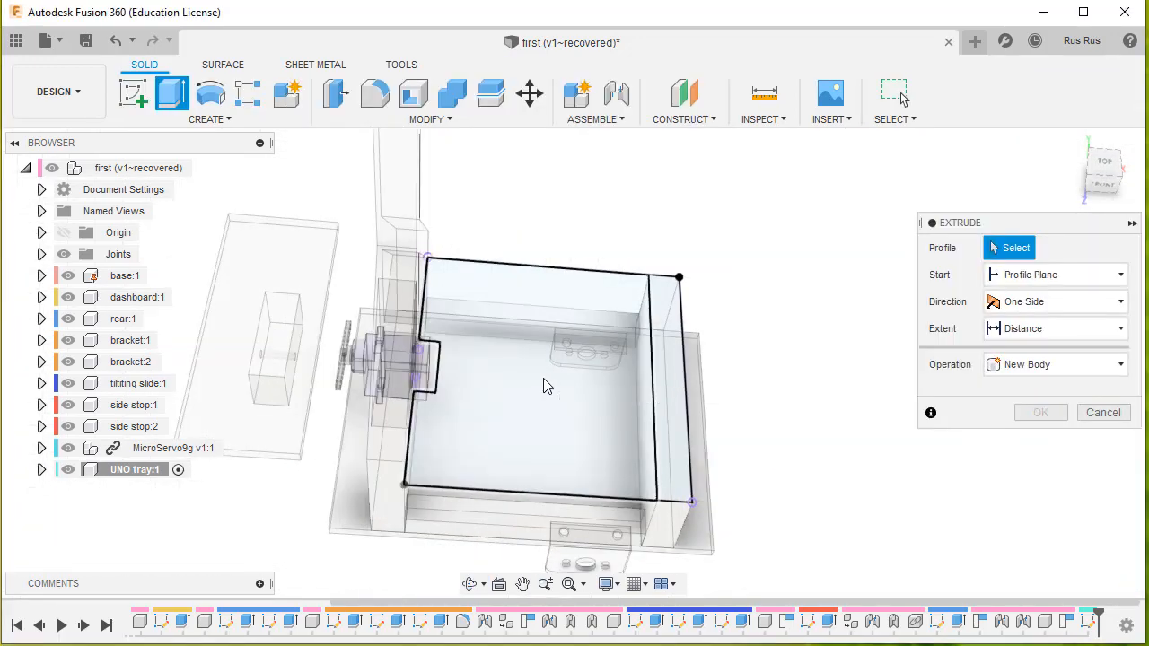
left_click(543, 378)
left_click(673, 381)
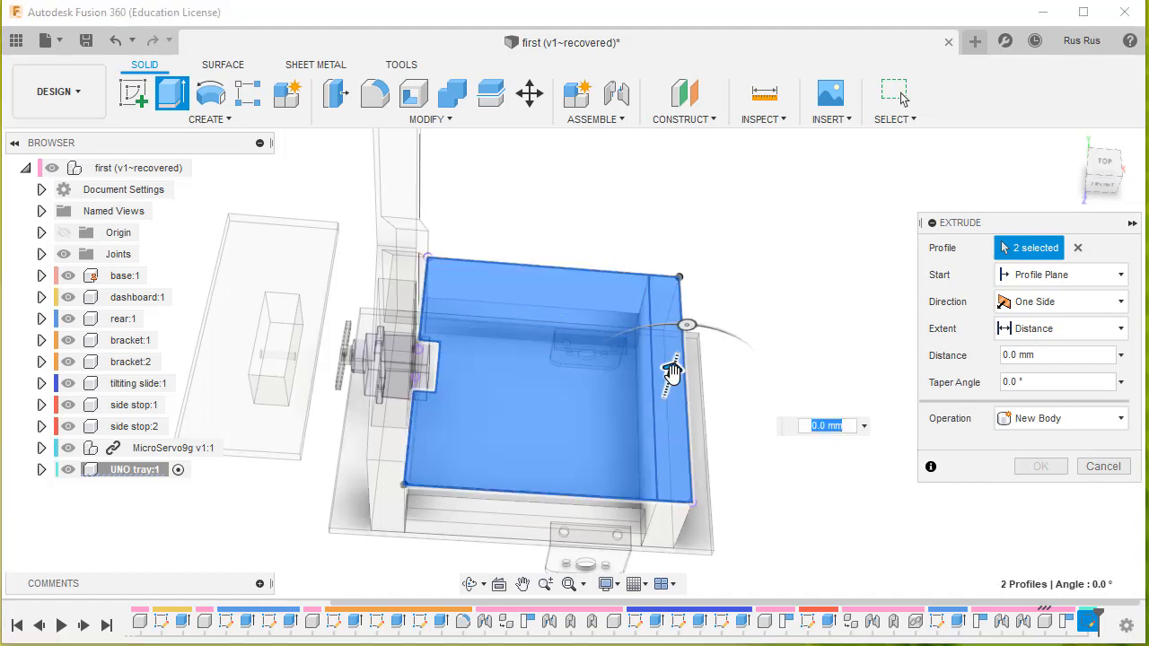
left_click_drag(674, 381, 677, 351)
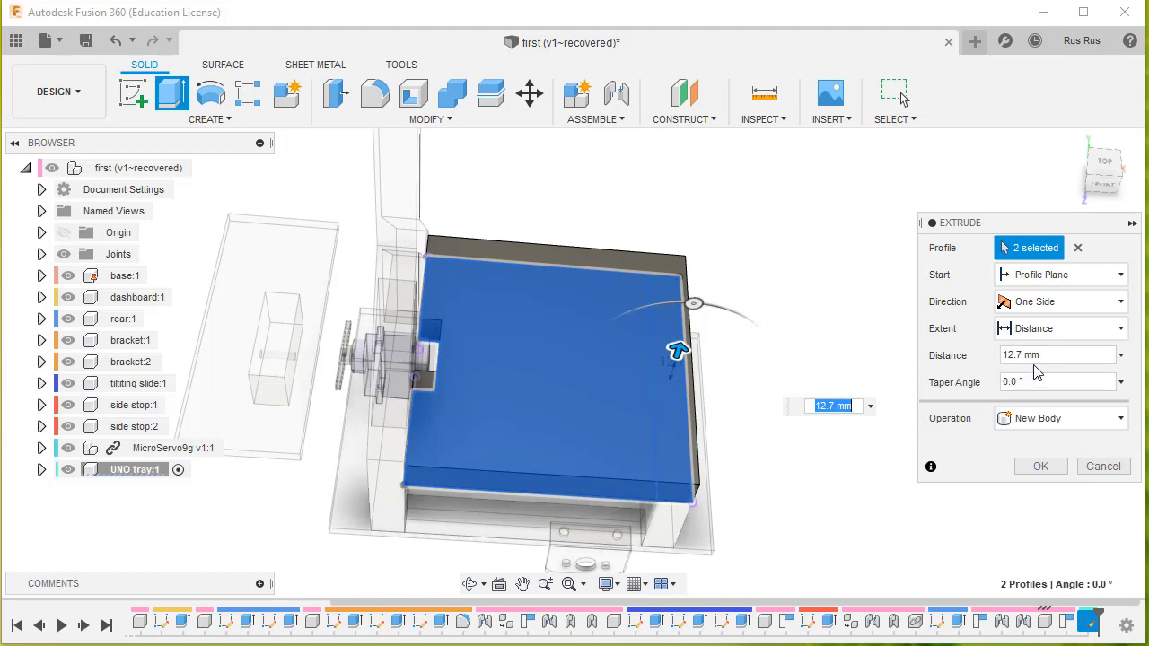
left_click_drag(1033, 355, 981, 357)
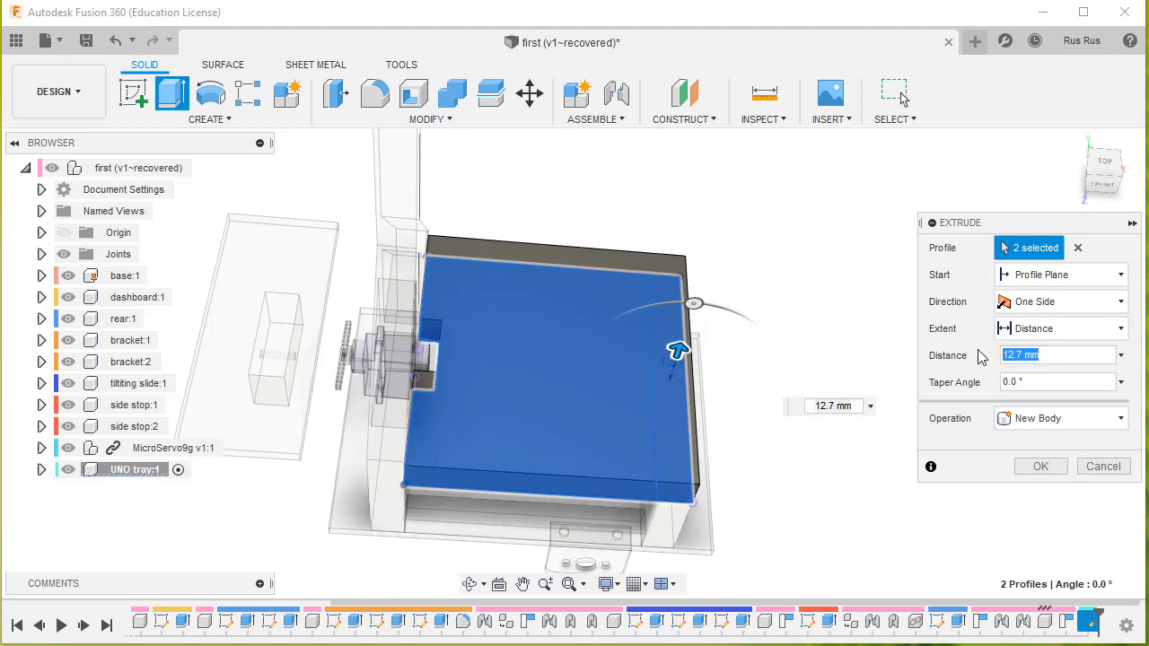
type("3")
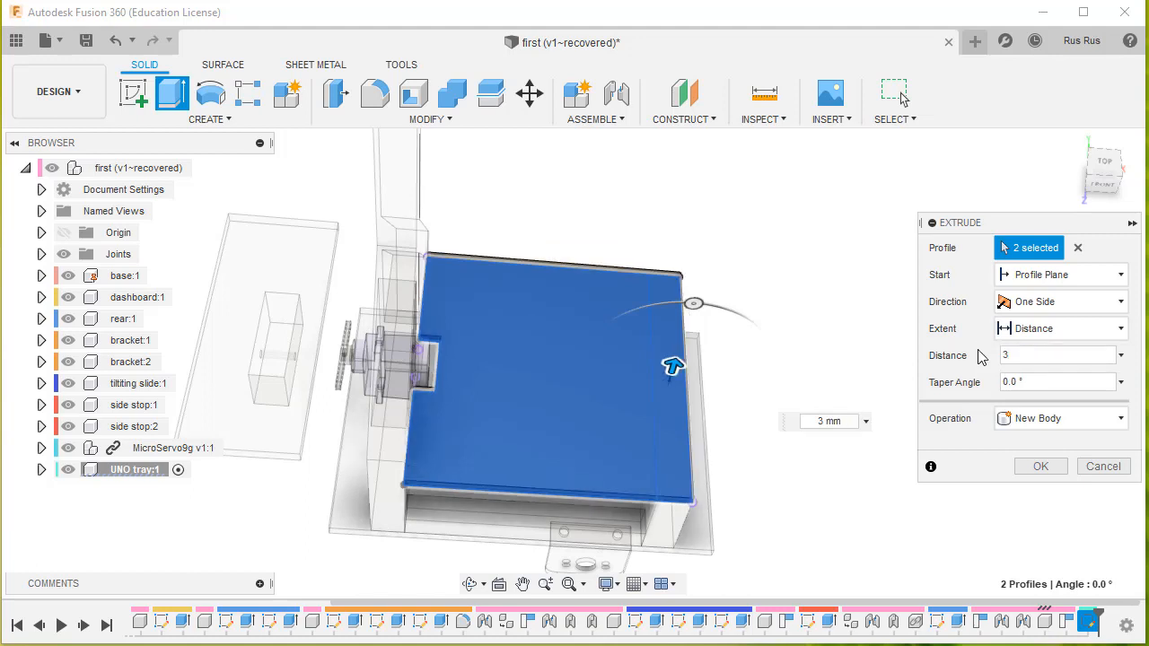
key("Return")
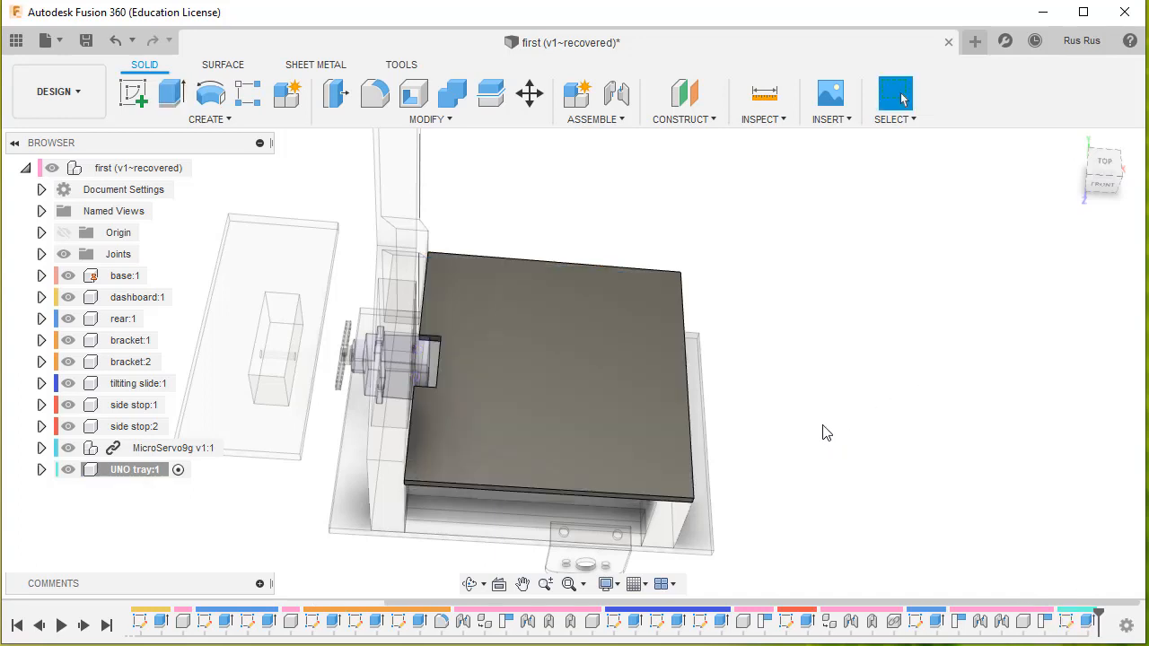
Activate the top-level component "first" so the whole assembly is being edited
middle_click_drag(827, 434, 818, 408, "shift")
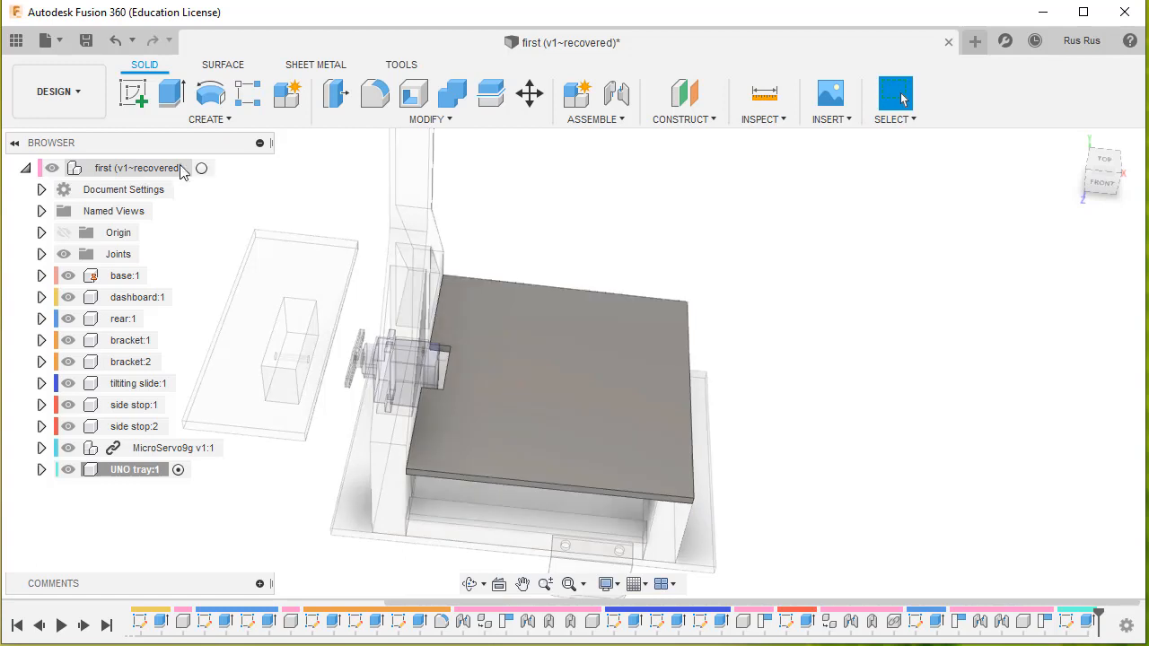
left_click(208, 169)
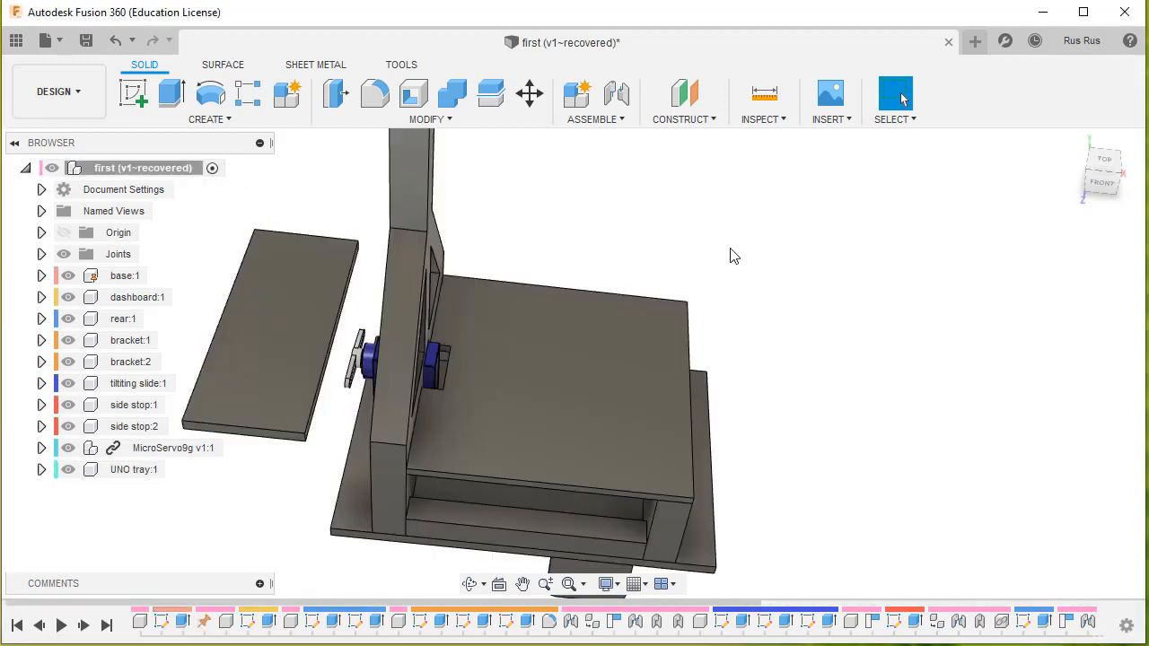
middle_click_drag(758, 461, 910, 392, "shift")
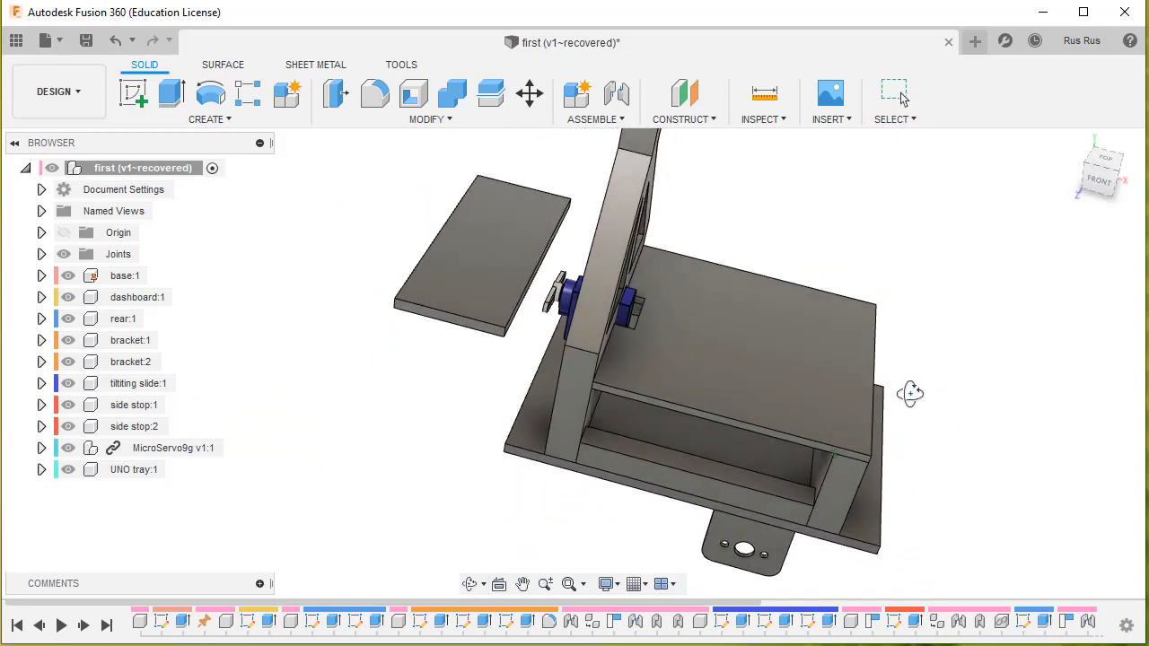
Insert the "60rpm motor" design from the Fusion tutorials project into the current assembly
left_click(16, 40)
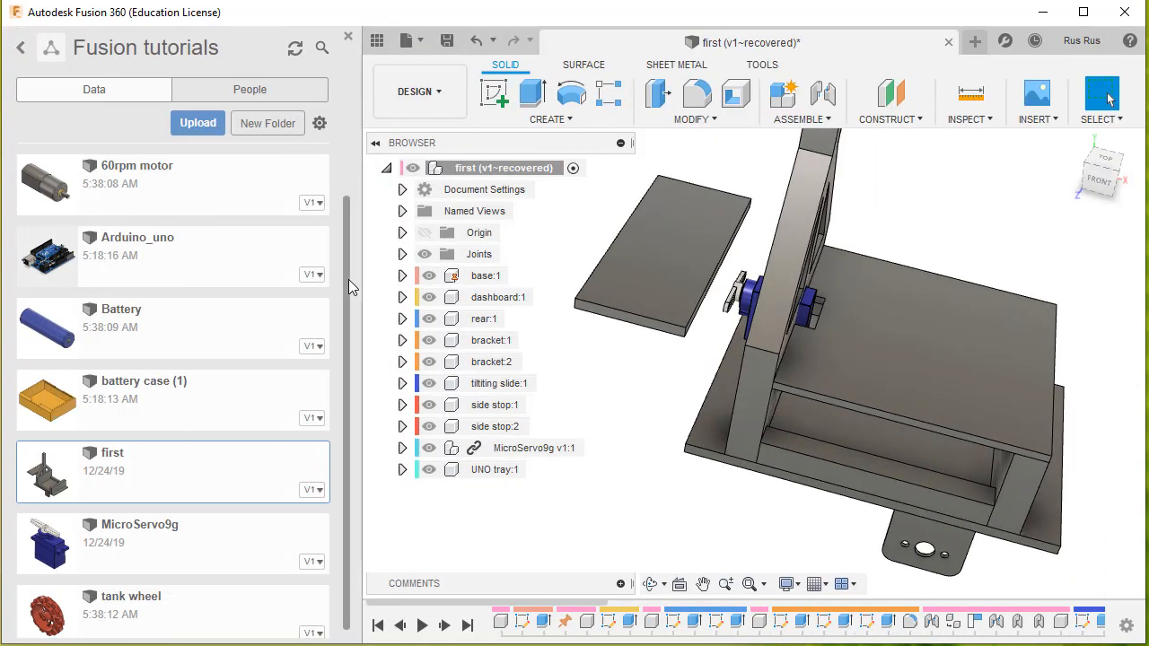
scroll(349, 279, "down", 1)
scroll(335, 321, "up", 2)
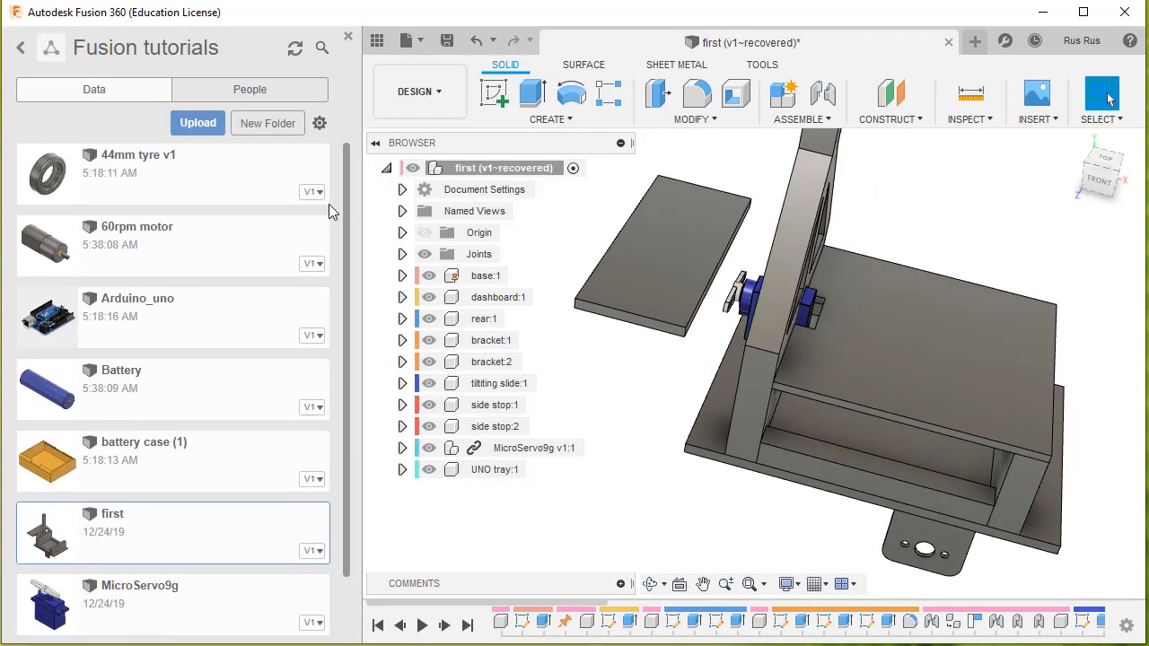
scroll(335, 296, "down", 2)
scroll(327, 260, "up", 2)
scroll(325, 257, "down", 2)
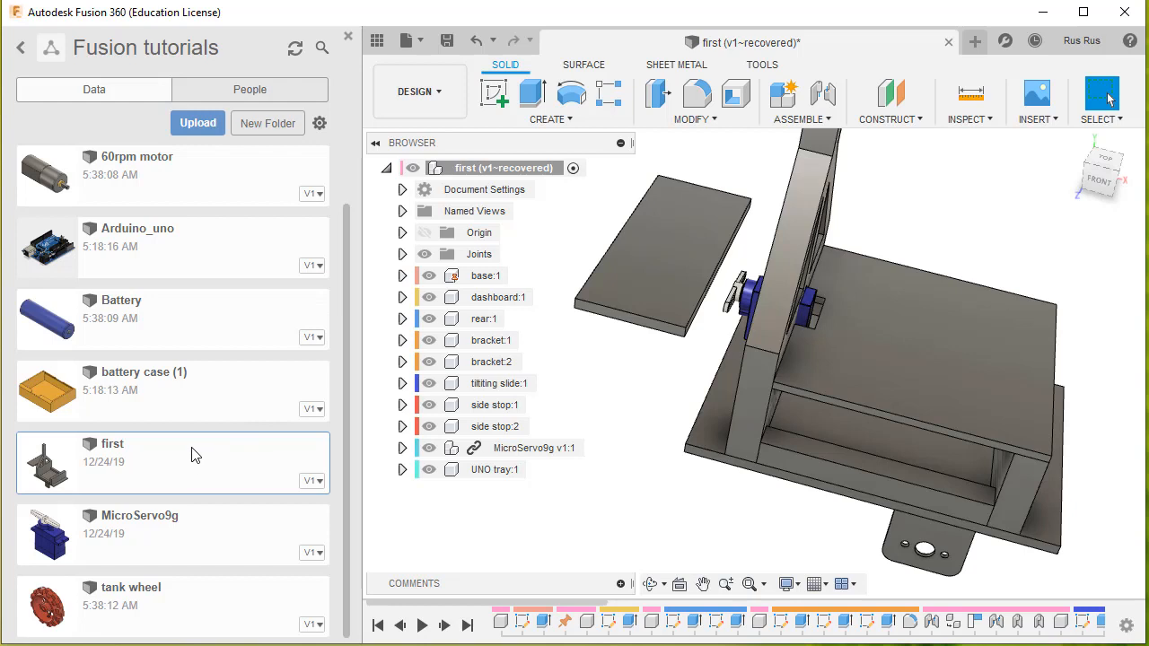
left_click(157, 181)
right_click(157, 181)
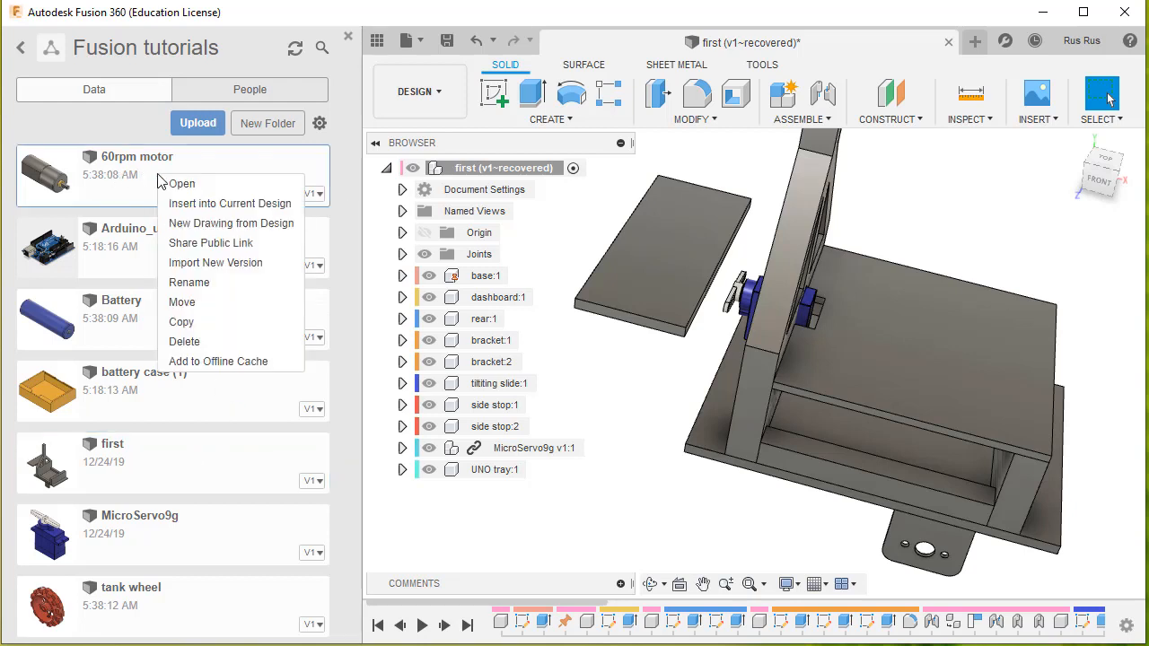
left_click(199, 211)
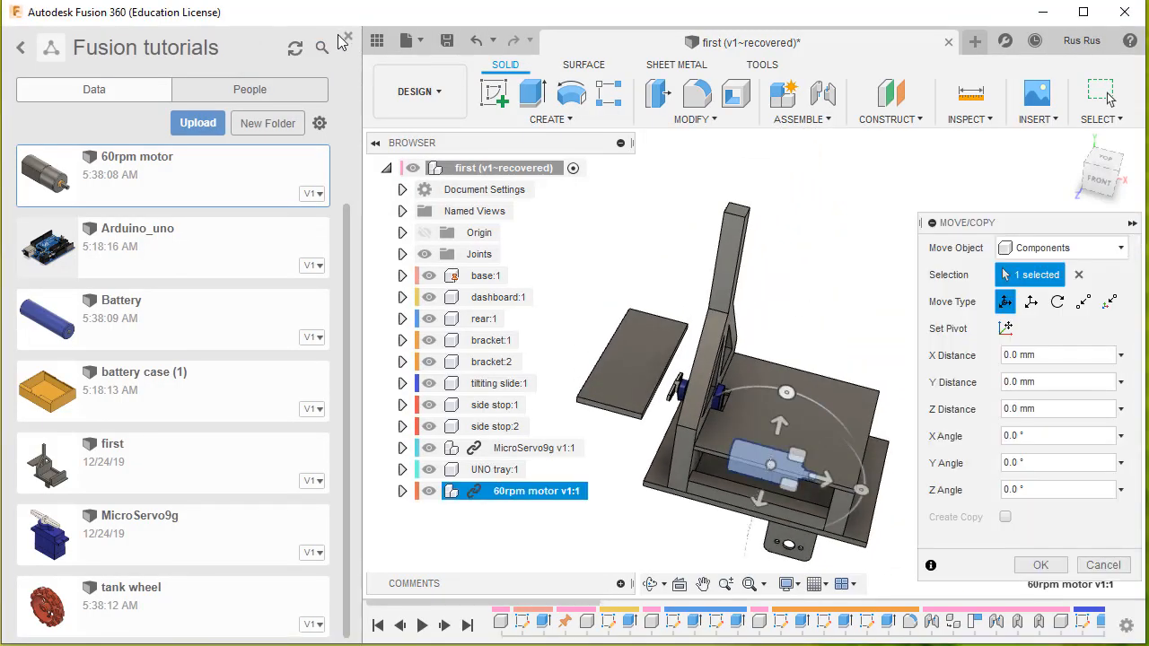
Lower the inserted 60rpm motor about 26.1 mm in the negative Y direction, bringing it below the base plate
left_click(348, 35)
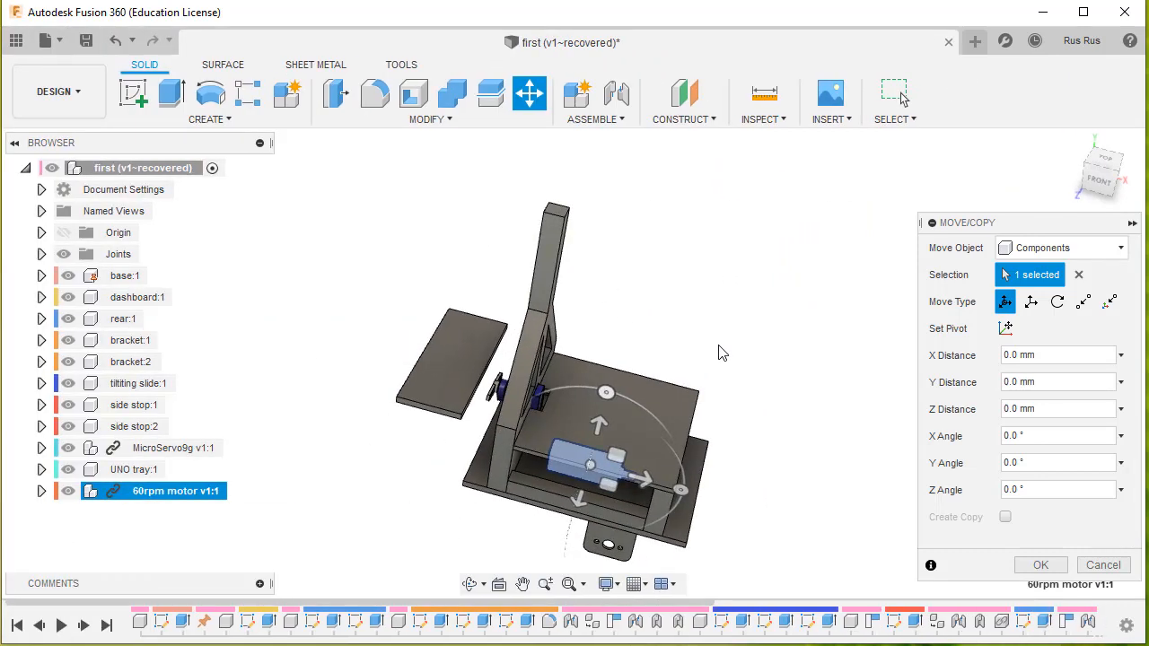
middle_click_drag(726, 337, 725, 274, "shift")
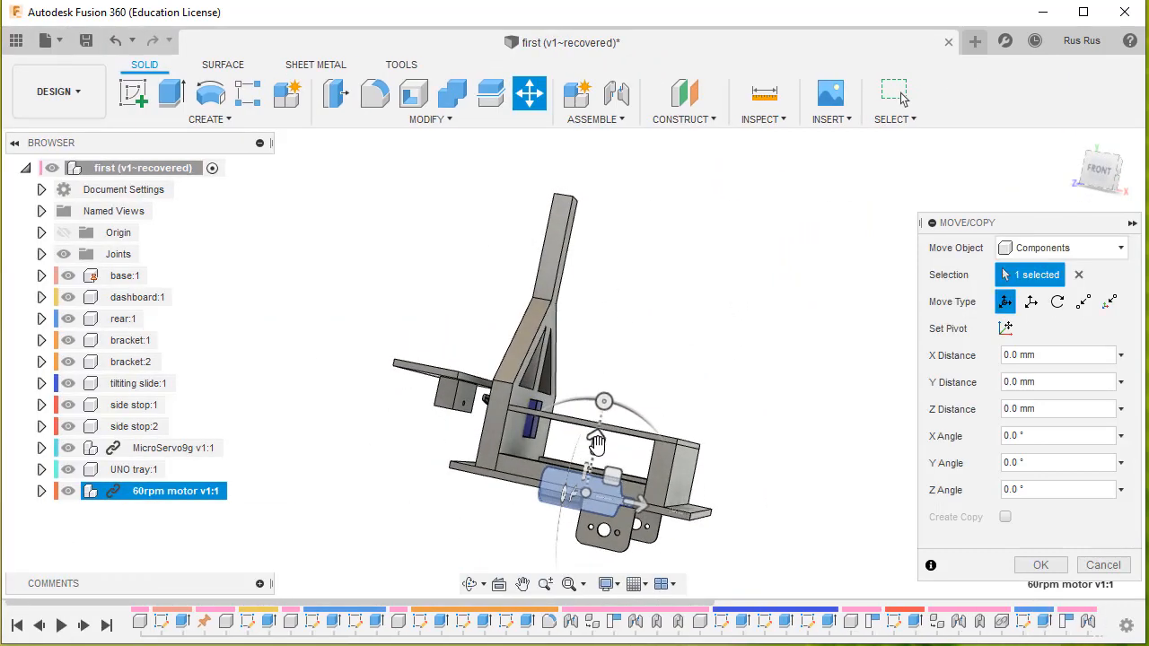
left_click_drag(597, 444, 631, 474)
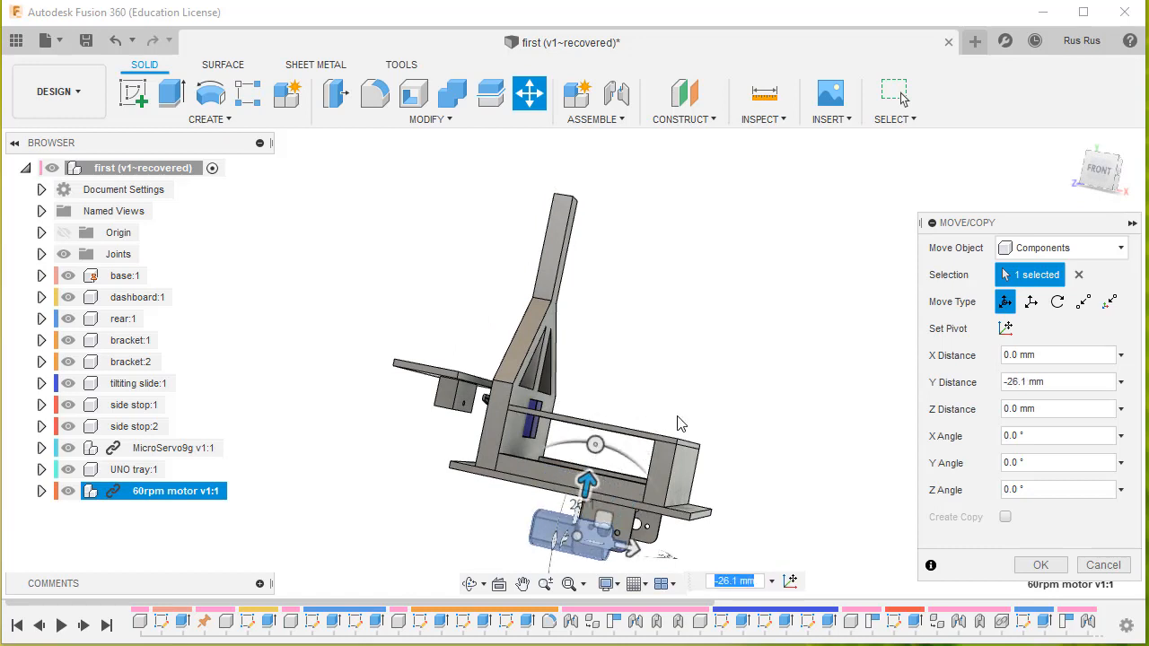
middle_click_drag(704, 377, 738, 284)
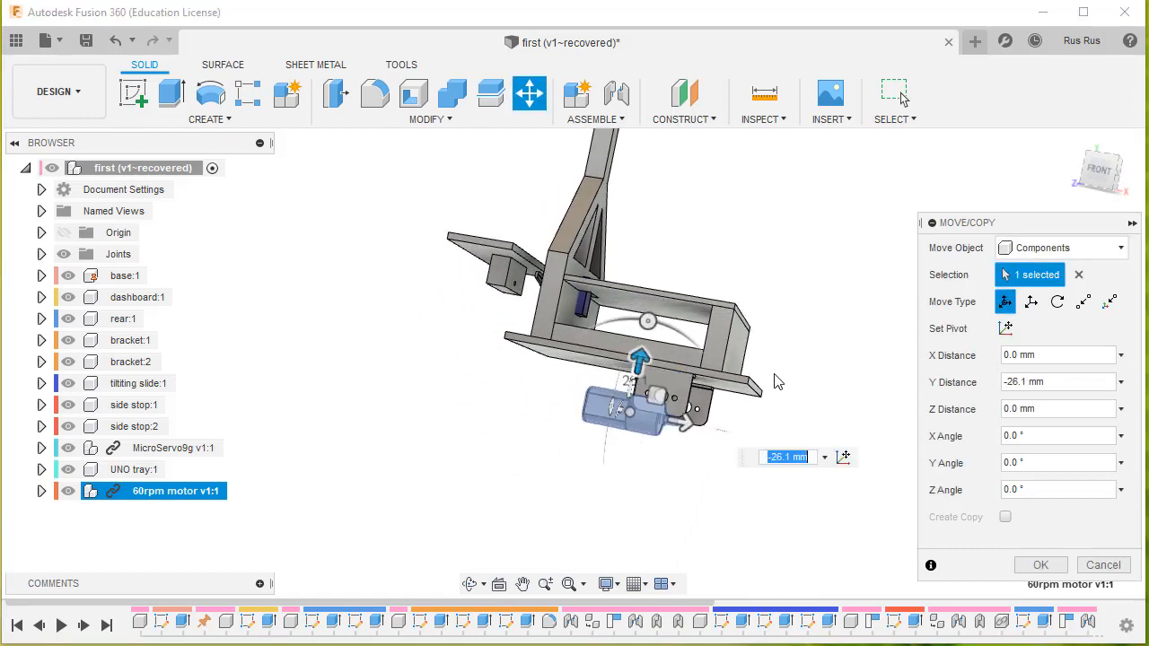
Viewing the chassis from the bottom, rotate the 60rpm motor -90° about Y so its shaft faces the side with the brackets
middle_click_drag(694, 470, 729, 304, "shift")
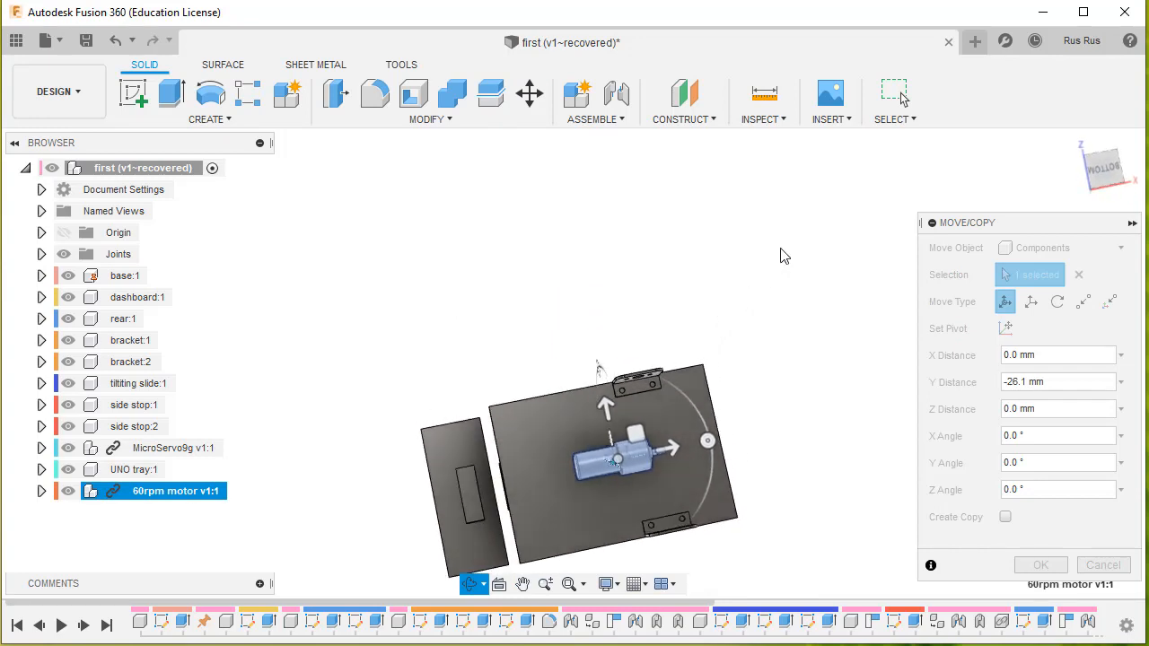
left_click(1104, 172)
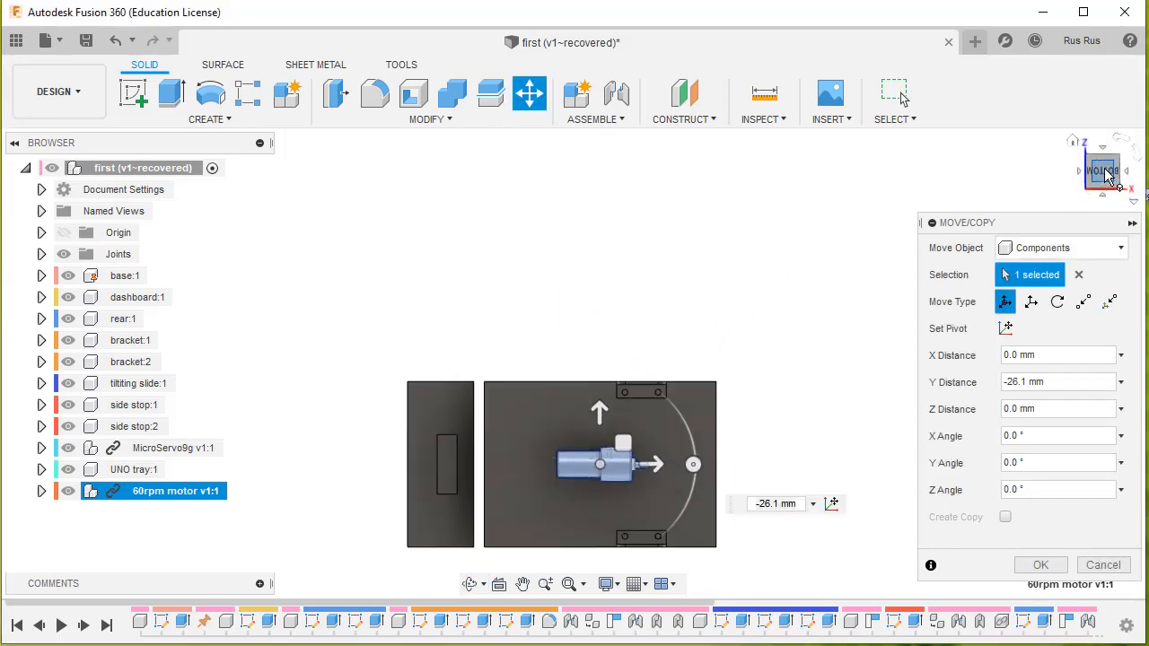
left_click_drag(692, 465, 599, 372)
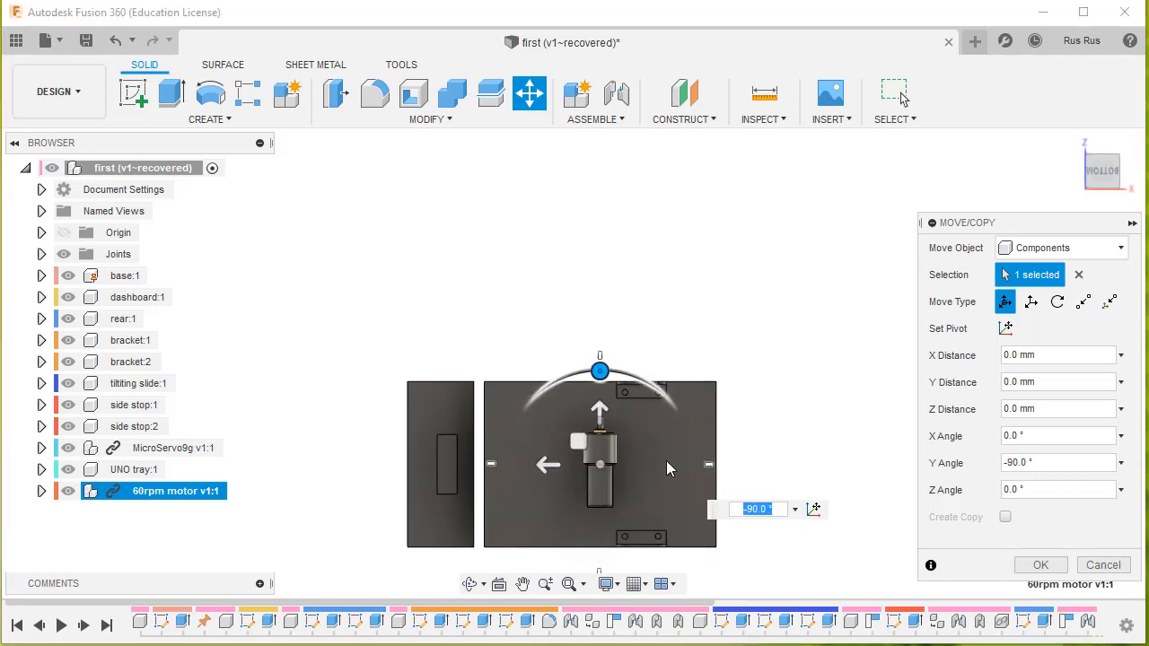
Shift the 60rpm motor about 7.6 mm along Z and 32.5 mm along X, and finish the move
left_click(544, 464)
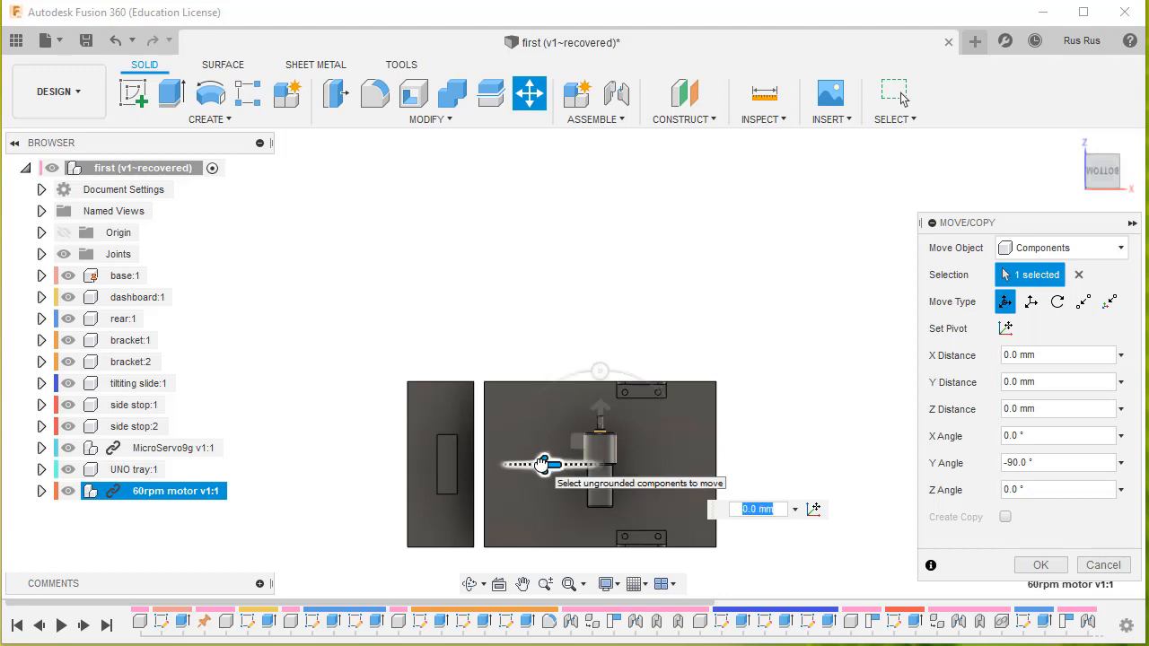
type("7.6")
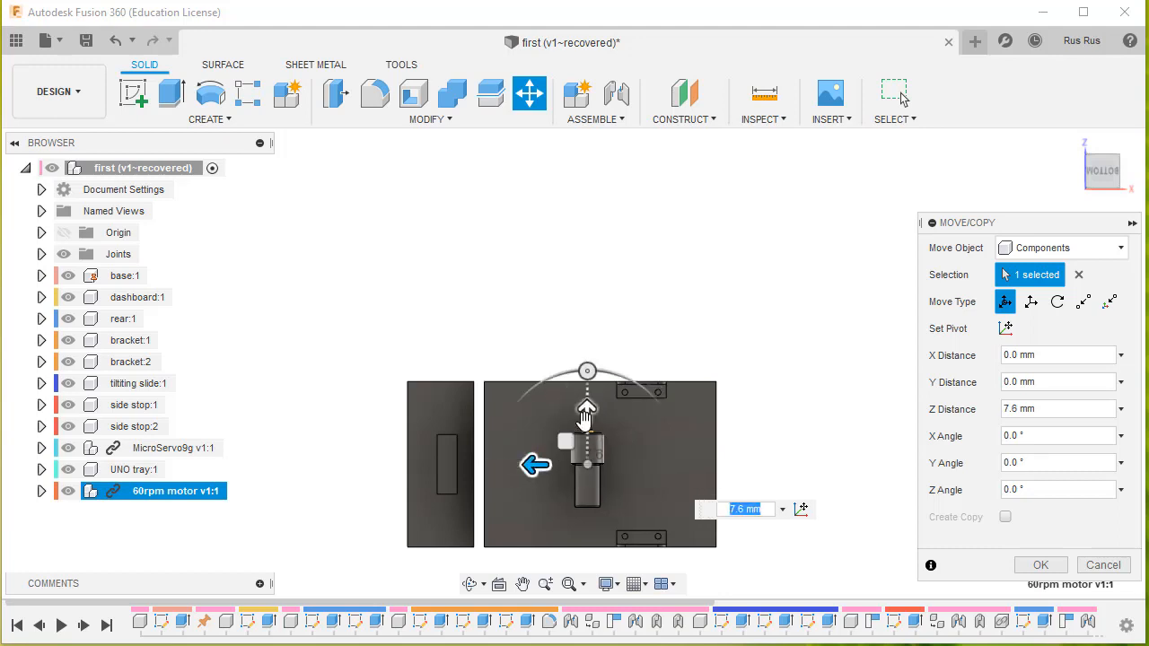
left_click_drag(585, 415, 588, 368)
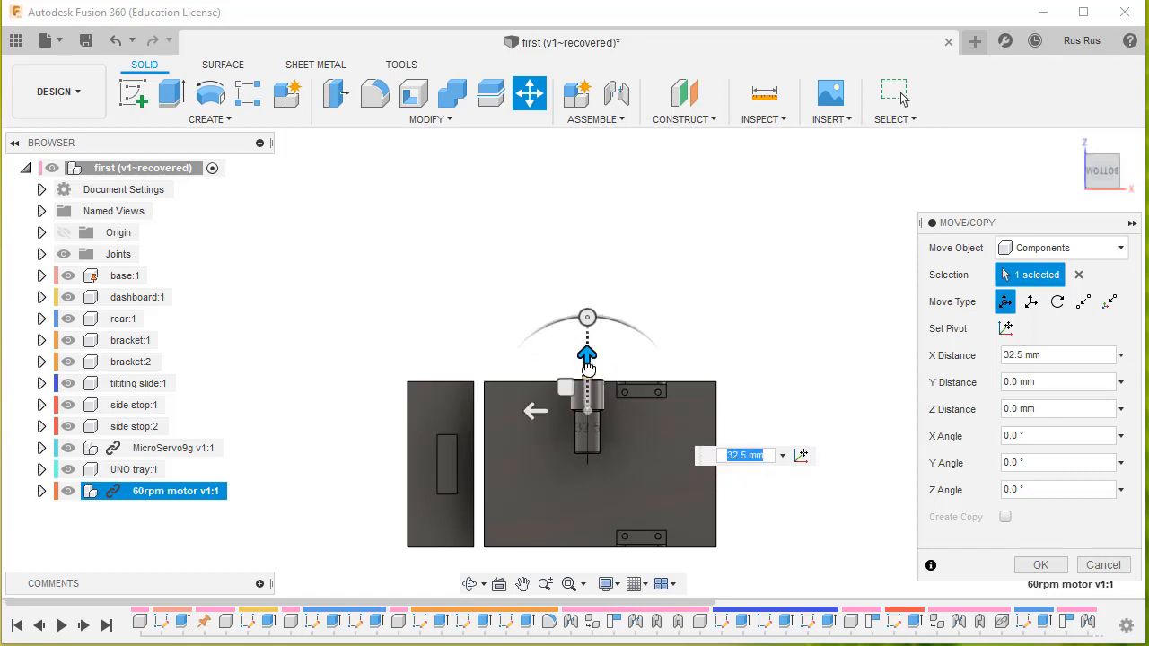
left_click(1040, 565)
left_click_drag(725, 390, 736, 457)
key("Escape")
Create a rigid joint placing the 60rpm motor's brass shaft collar in the large centre hole of the nearer bracket
middle_click_drag(638, 511, 610, 398)
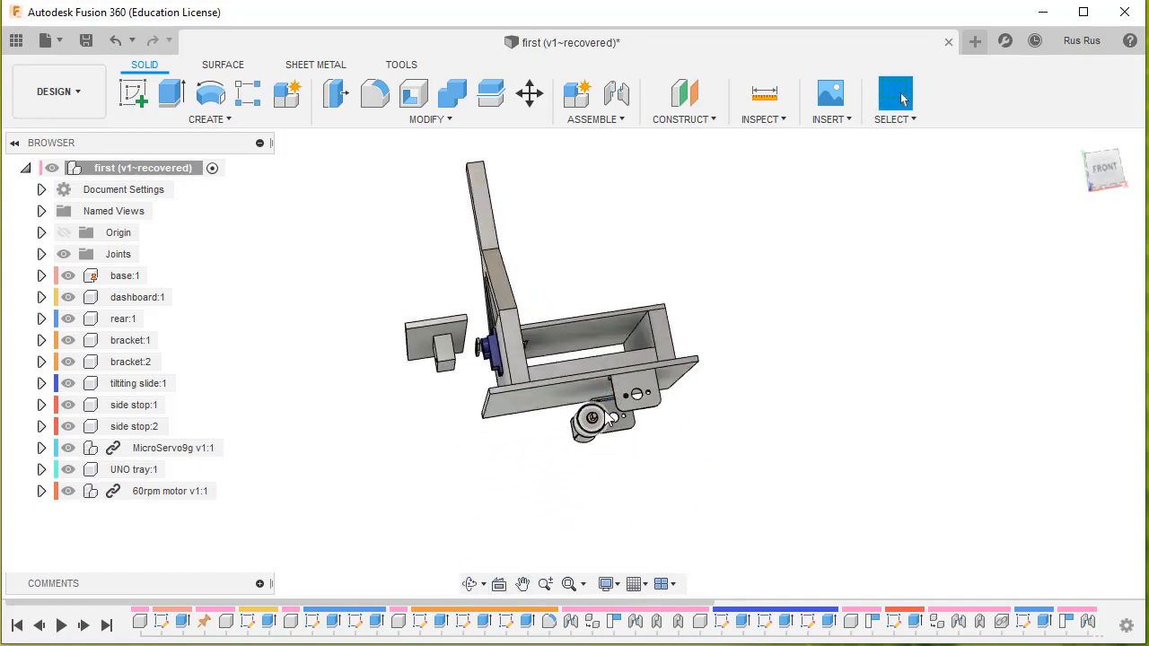
scroll(626, 455, "up", 5)
middle_click_drag(625, 455, 594, 395)
scroll(608, 387, "up", 3)
scroll(607, 380, "up", 2)
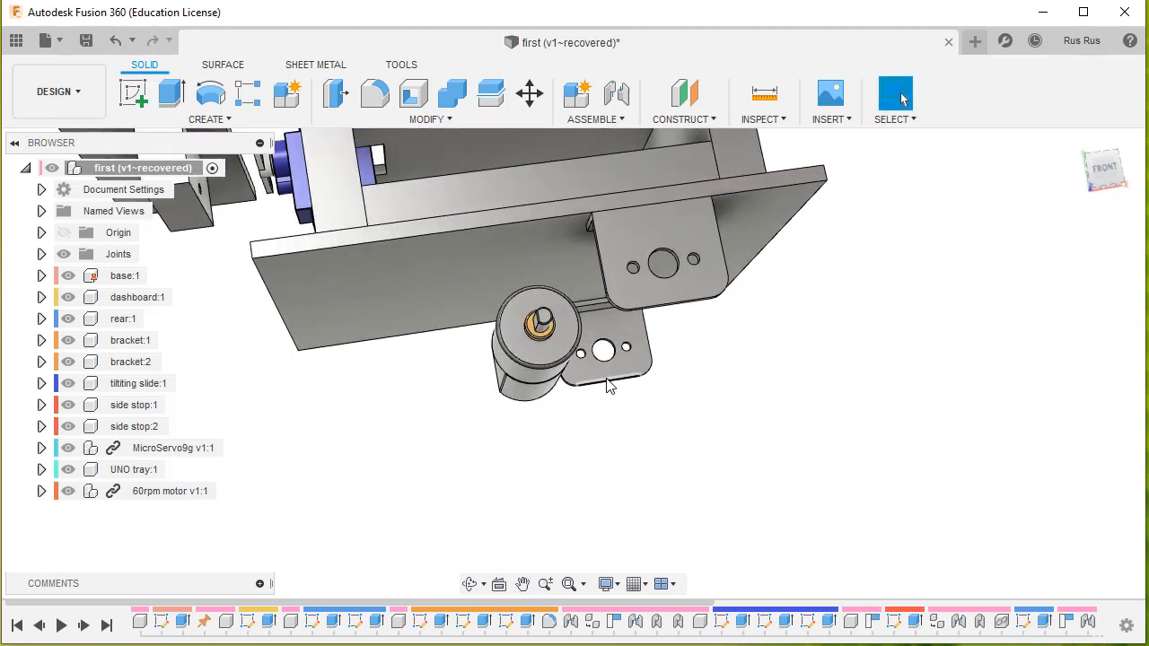
middle_click_drag(606, 328, 602, 382)
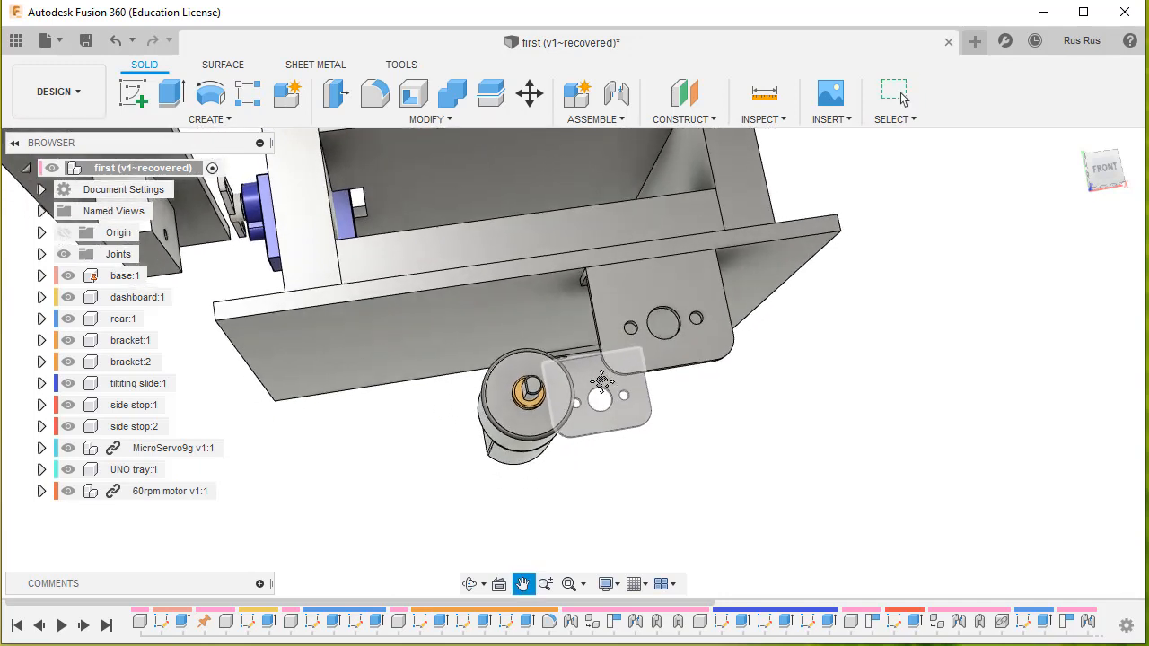
left_click(623, 119)
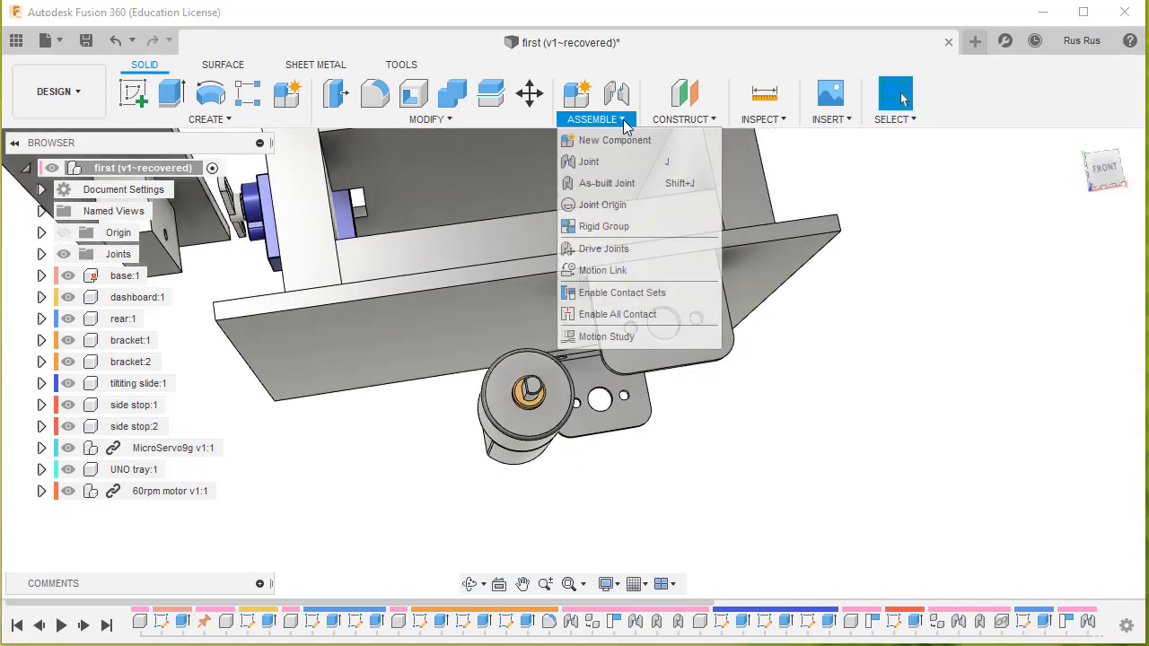
left_click(618, 162)
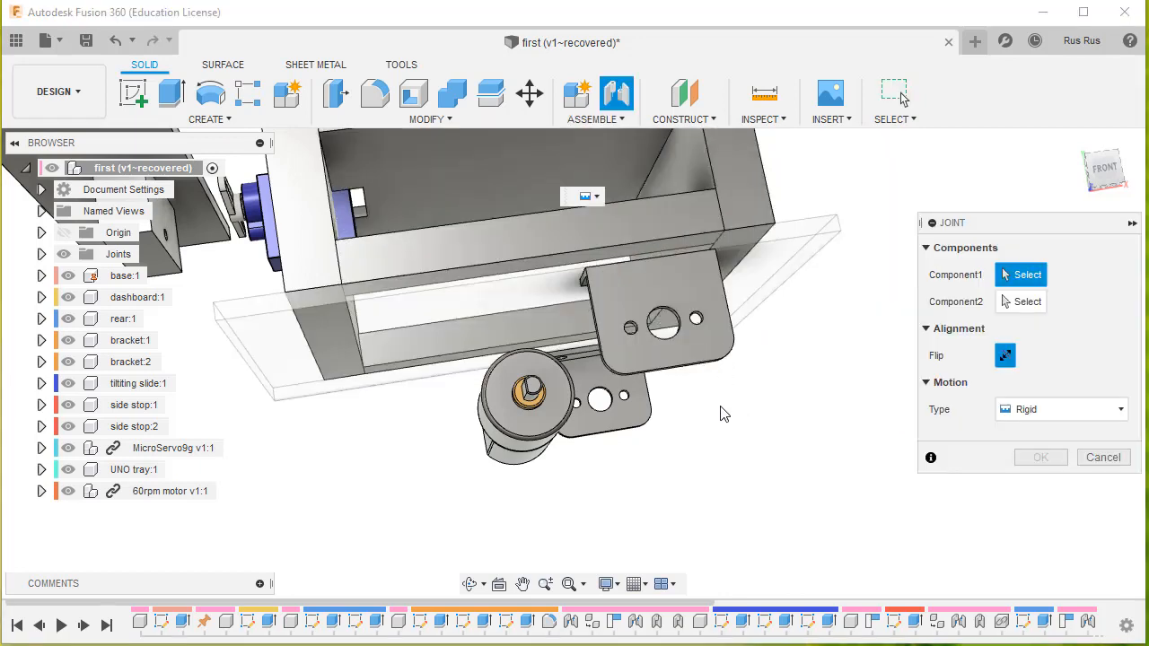
left_click(528, 409)
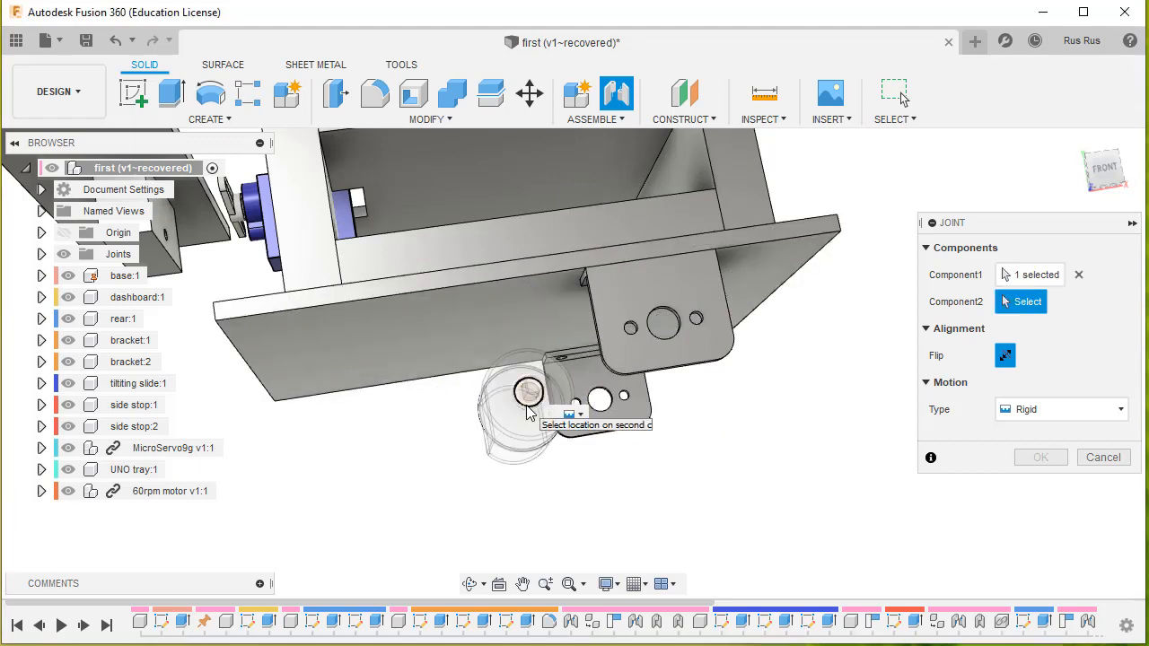
left_click(676, 333)
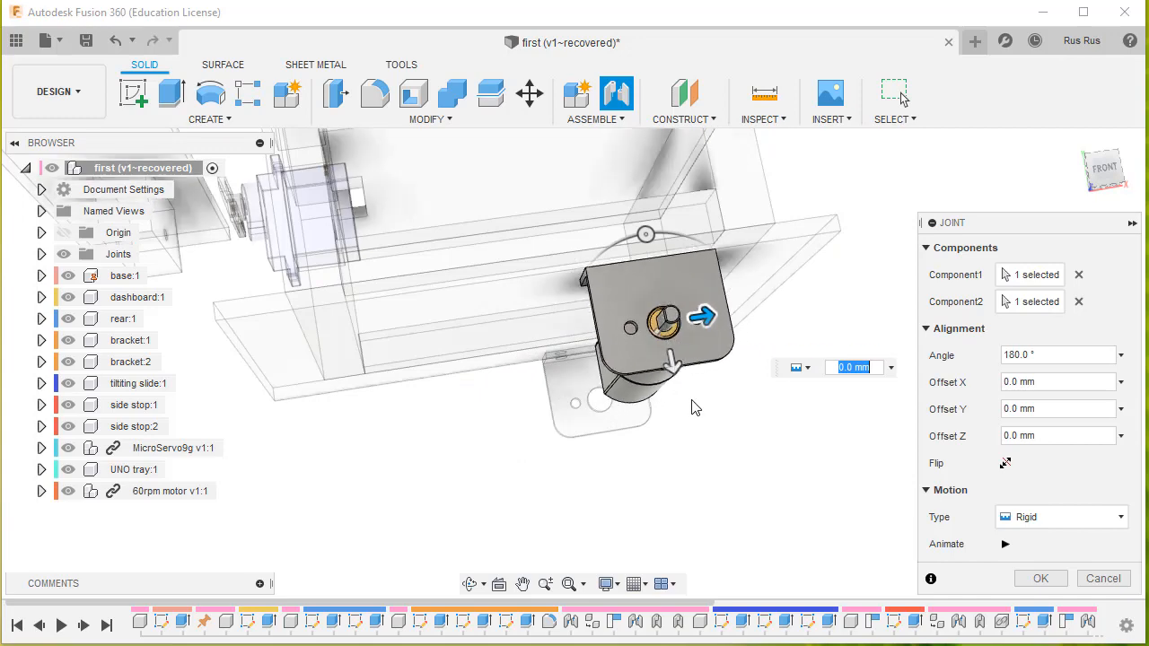
Rotate the motor in its bracket joint to an angle of 90° and complete the joint
middle_click_drag(805, 439, 829, 465, "shift")
left_click_drag(679, 221, 605, 316)
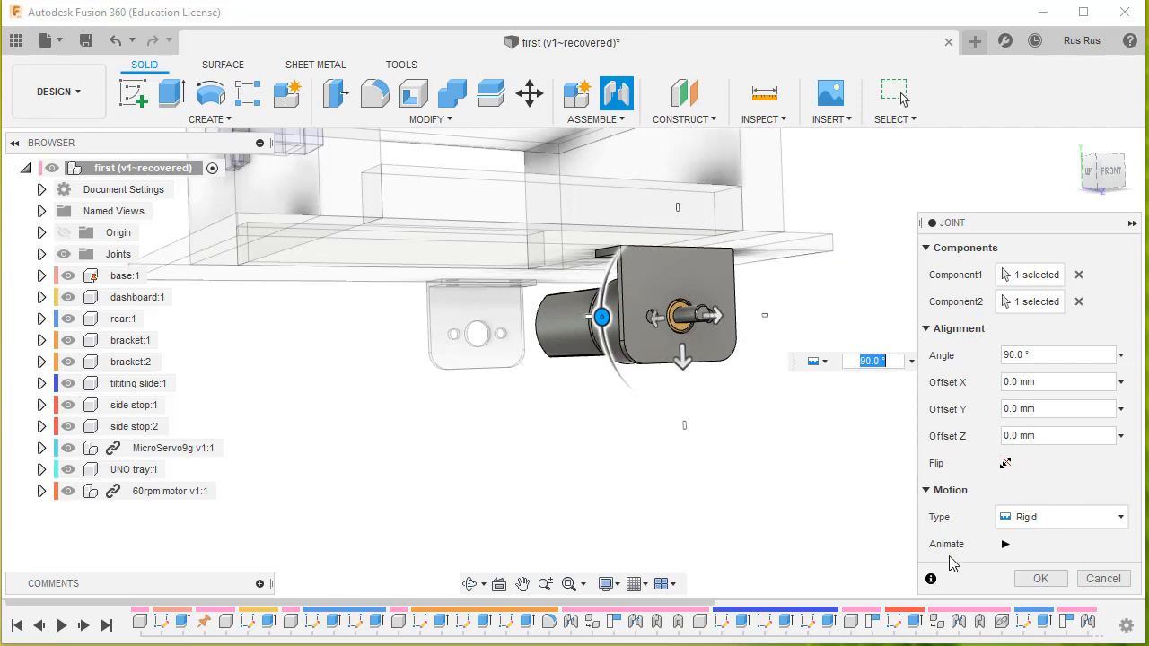
left_click(1041, 579)
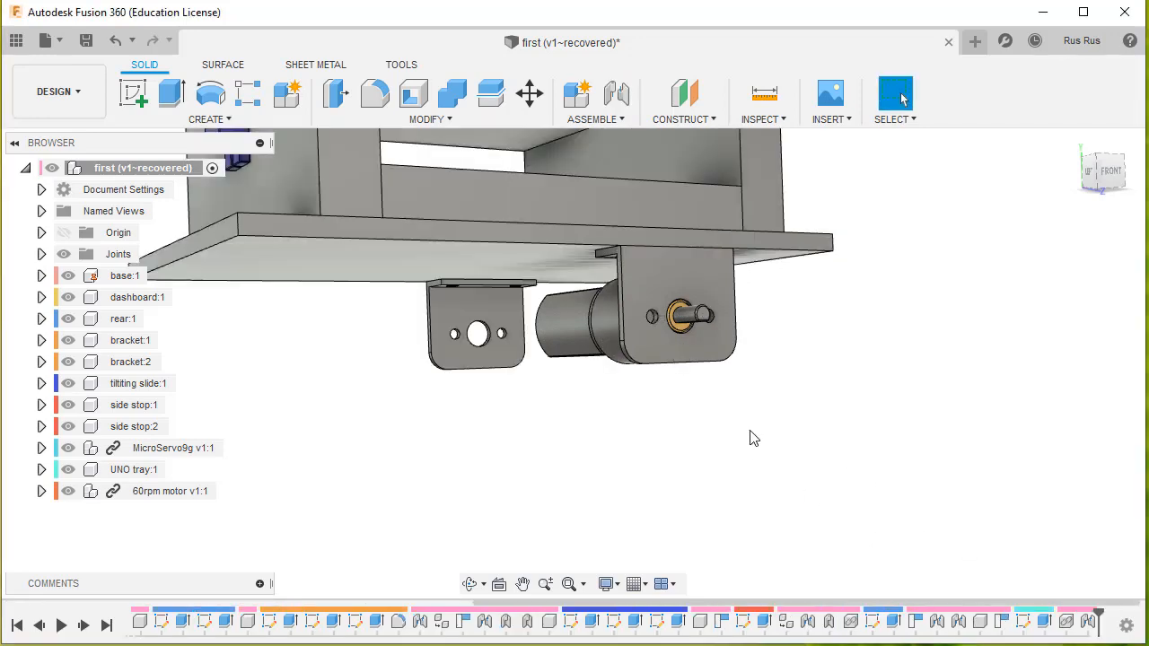
Insert the "tank wheel" design from the Fusion tutorials project into the current assembly
middle_click_drag(753, 438, 855, 414, "shift")
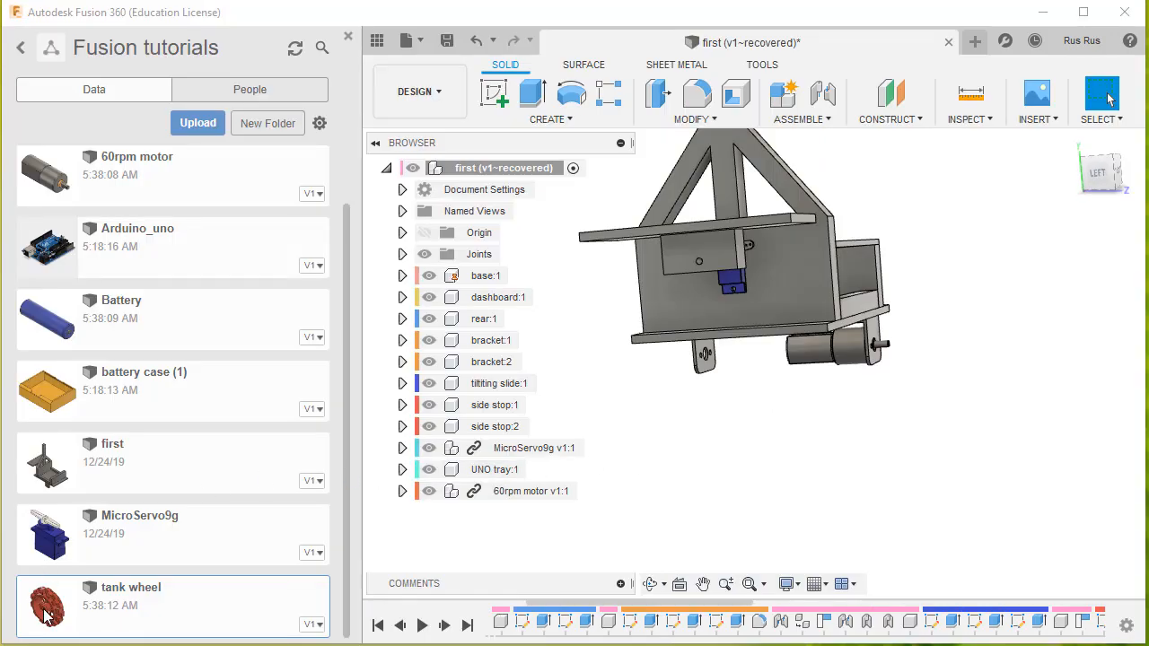
right_click(46, 614)
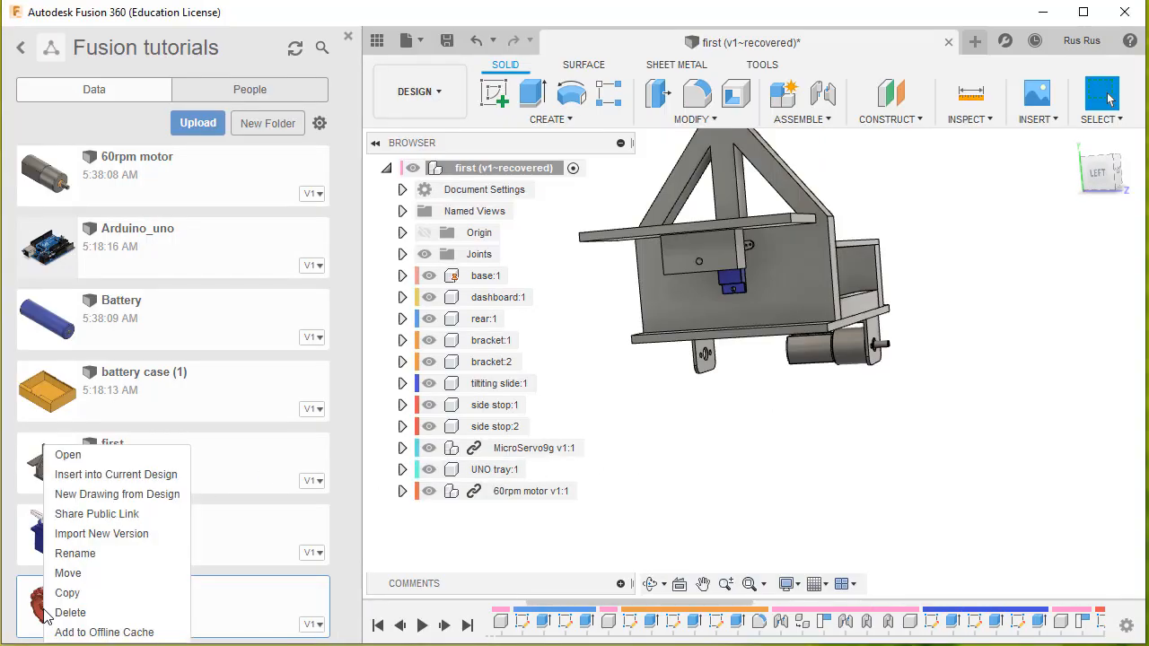
left_click(68, 477)
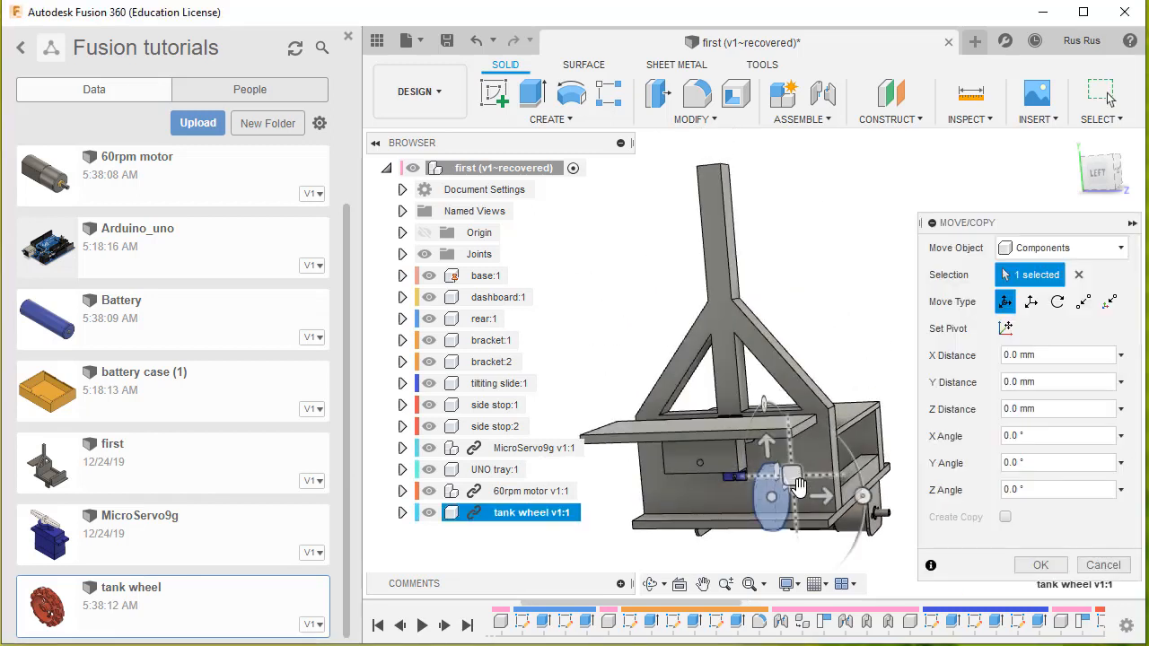
Move the tank wheel down below the chassis and about 53.2 mm along Z toward the motor side, and finish the move
left_click_drag(765, 443, 790, 453)
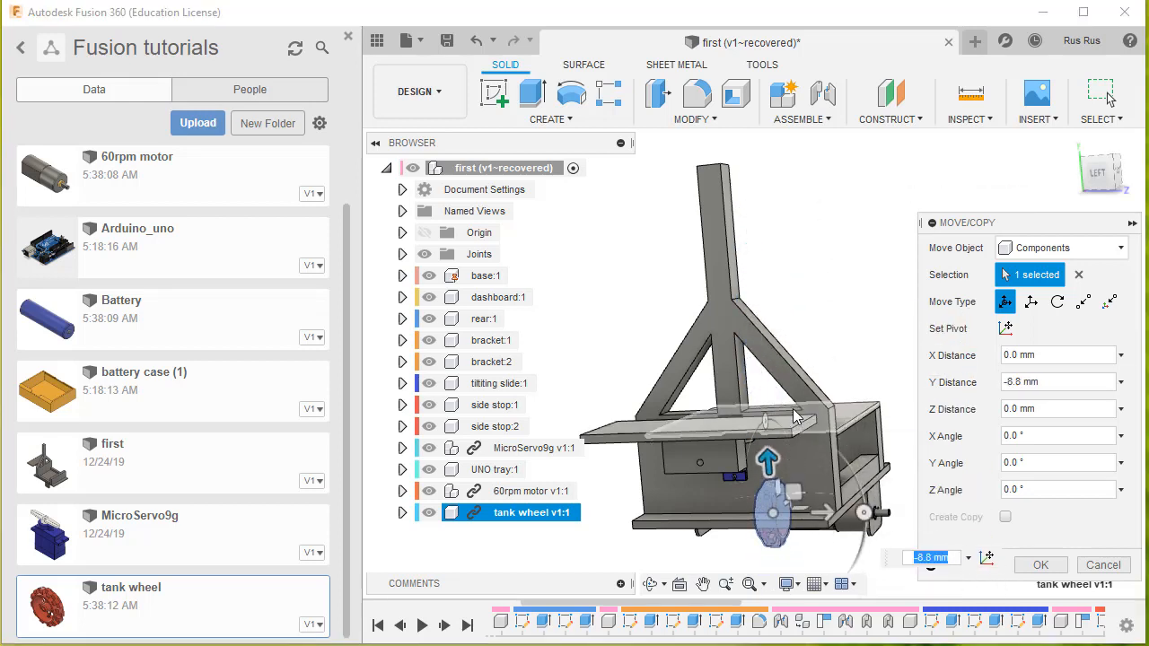
middle_click_drag(790, 454, 798, 235)
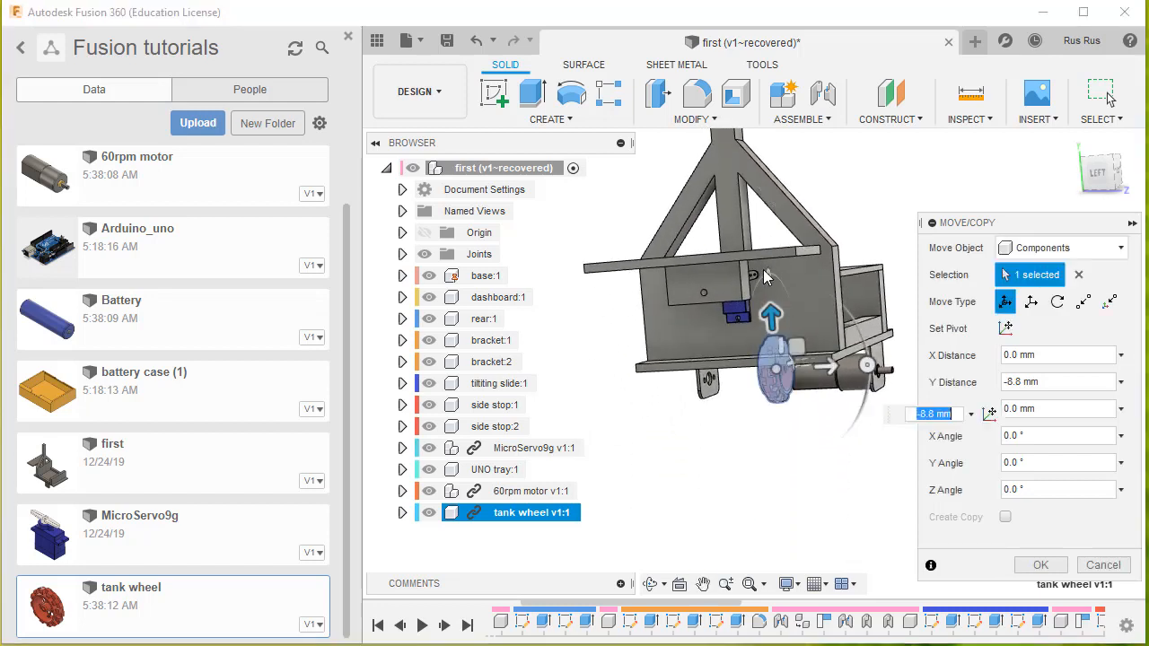
left_click_drag(770, 312, 778, 409)
left_click_drag(833, 458, 833, 460)
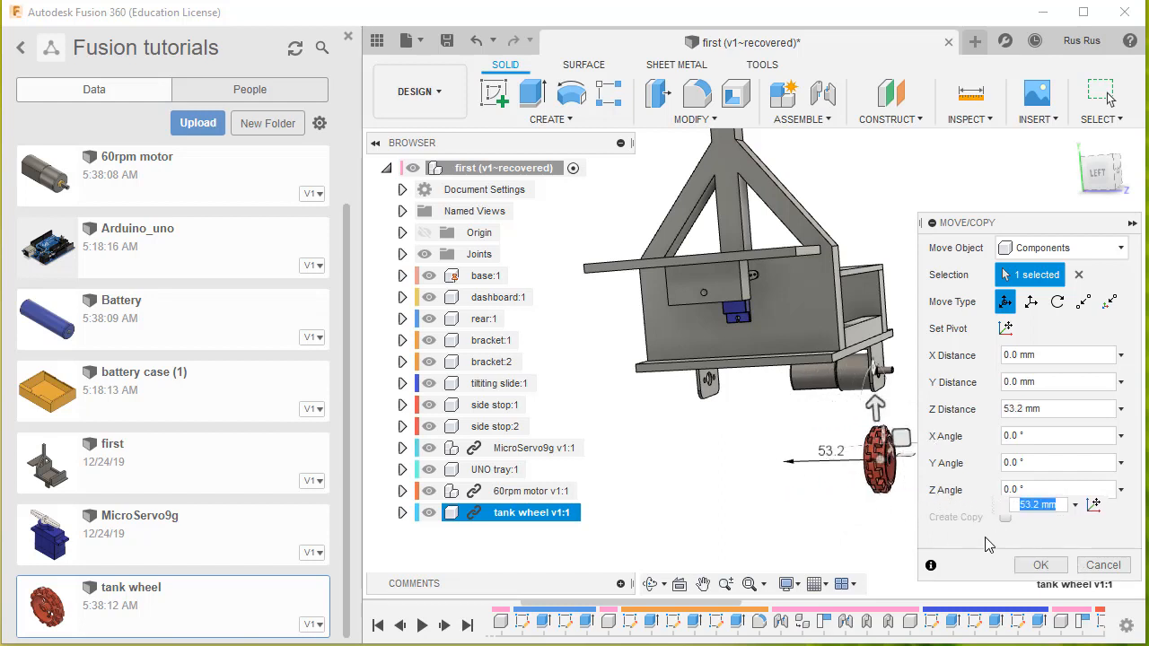
left_click(1046, 565)
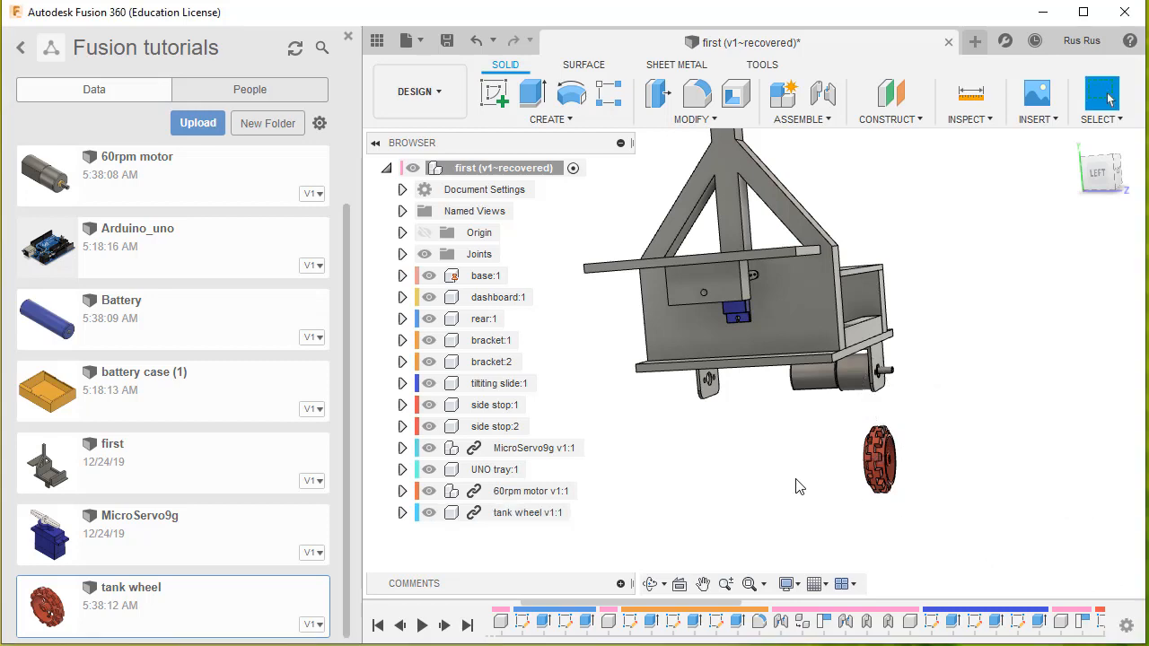
Create a rigid joint from the tank wheel's hub bore to the end of the 60rpm motor's shaft
middle_click_drag(806, 490, 762, 380)
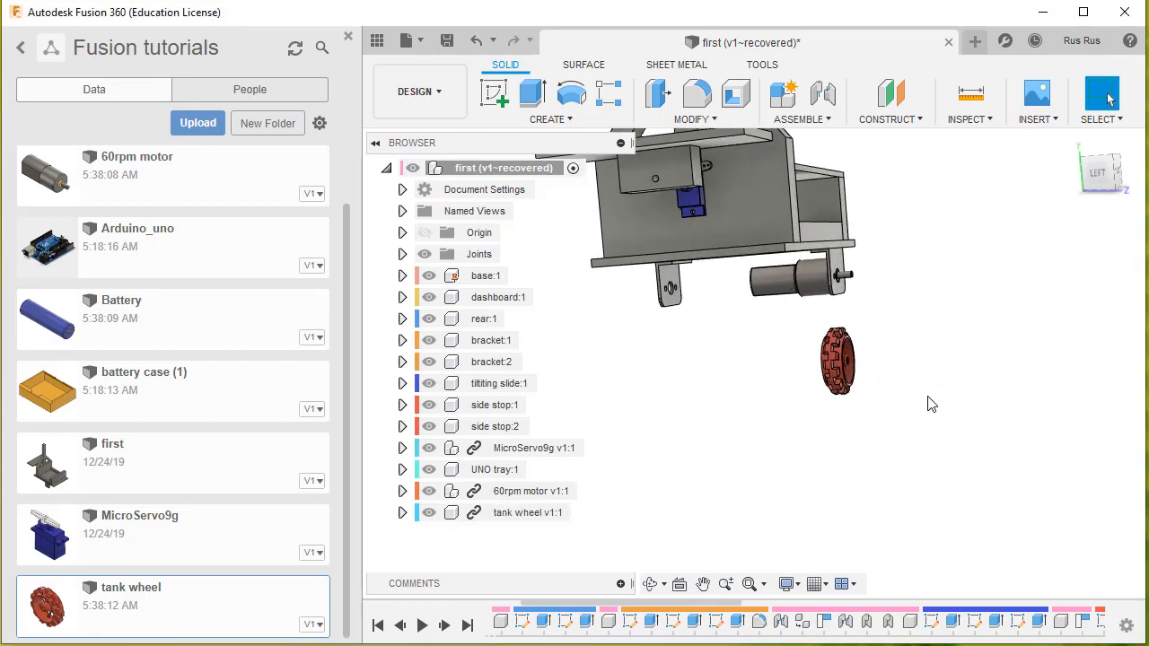
middle_click_drag(912, 395, 872, 427, "shift")
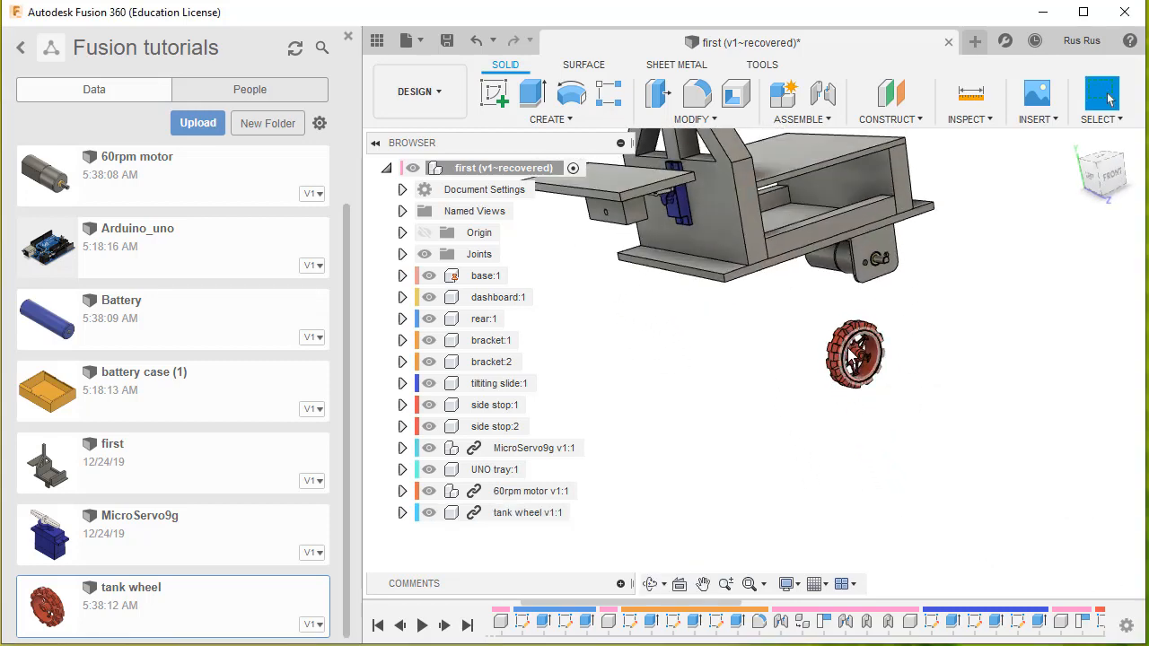
scroll(850, 349, "up", 3)
scroll(850, 353, "up", 3)
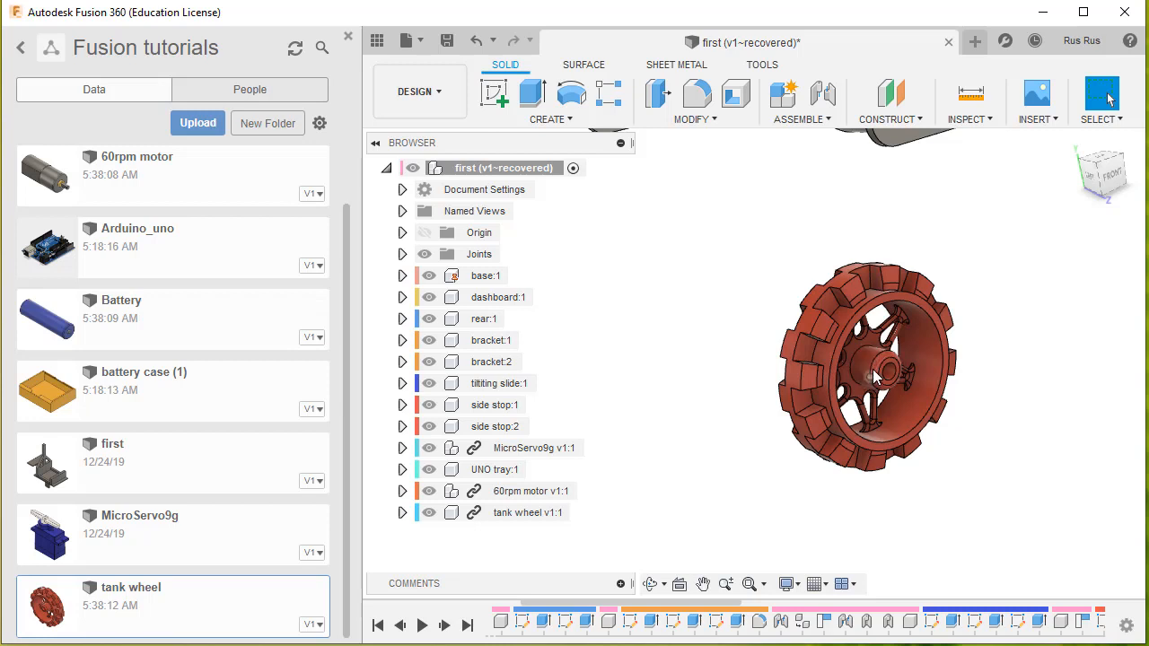
mouse_move(875, 377)
middle_mouse_down("shift")
mouse_move(1018, 388)
mouse_move(880, 368)
middle_mouse_up("shift")
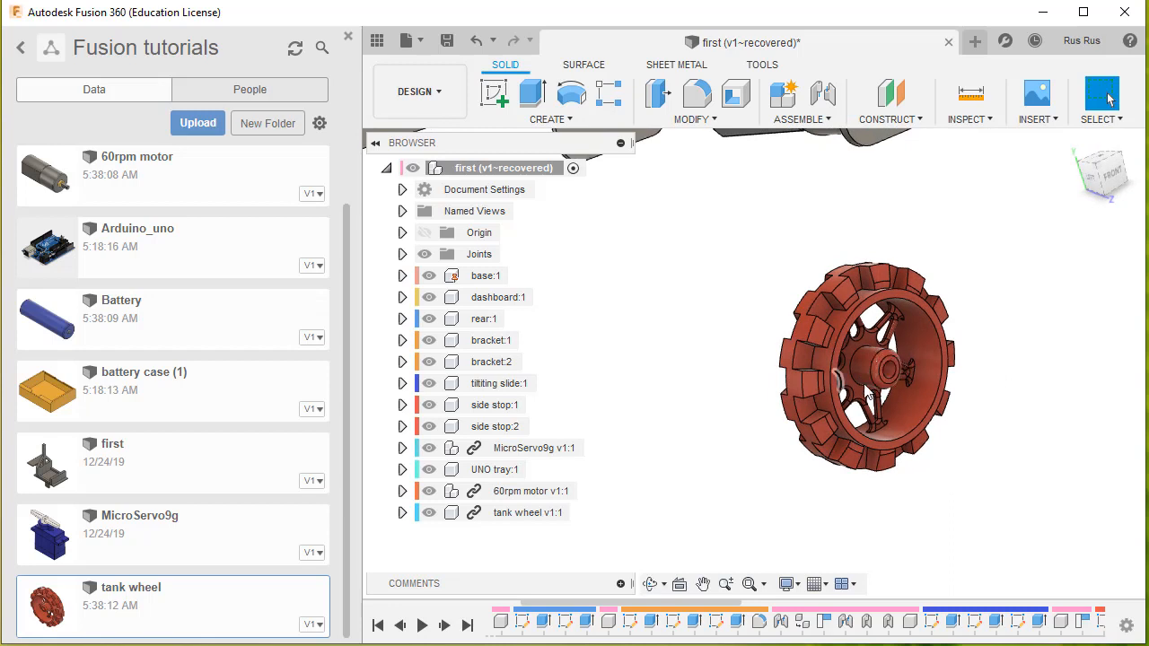
scroll(990, 415, "up", 1)
scroll(991, 415, "down", 3)
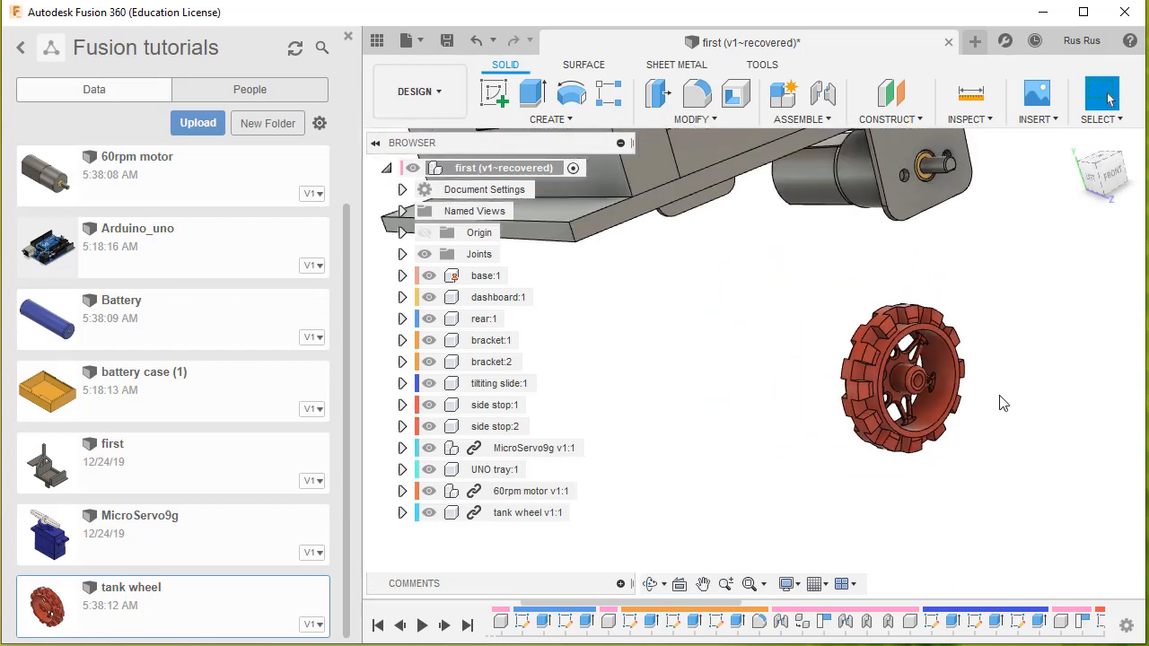
middle_click_drag(1003, 404, 880, 375)
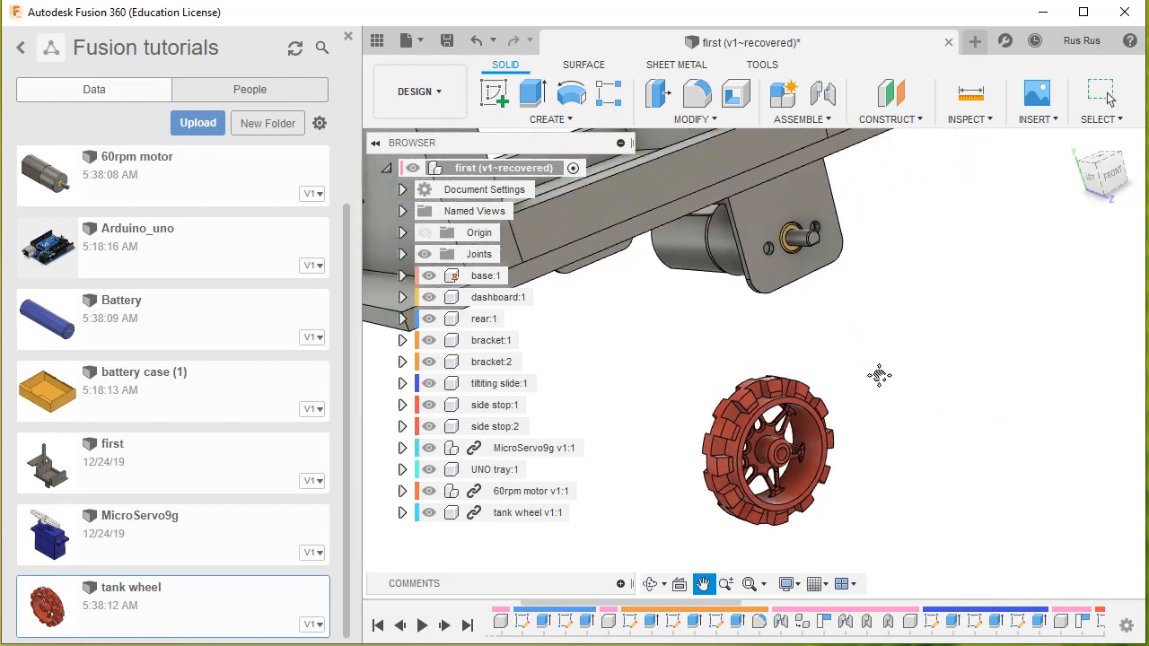
left_click(832, 120)
left_click(797, 159)
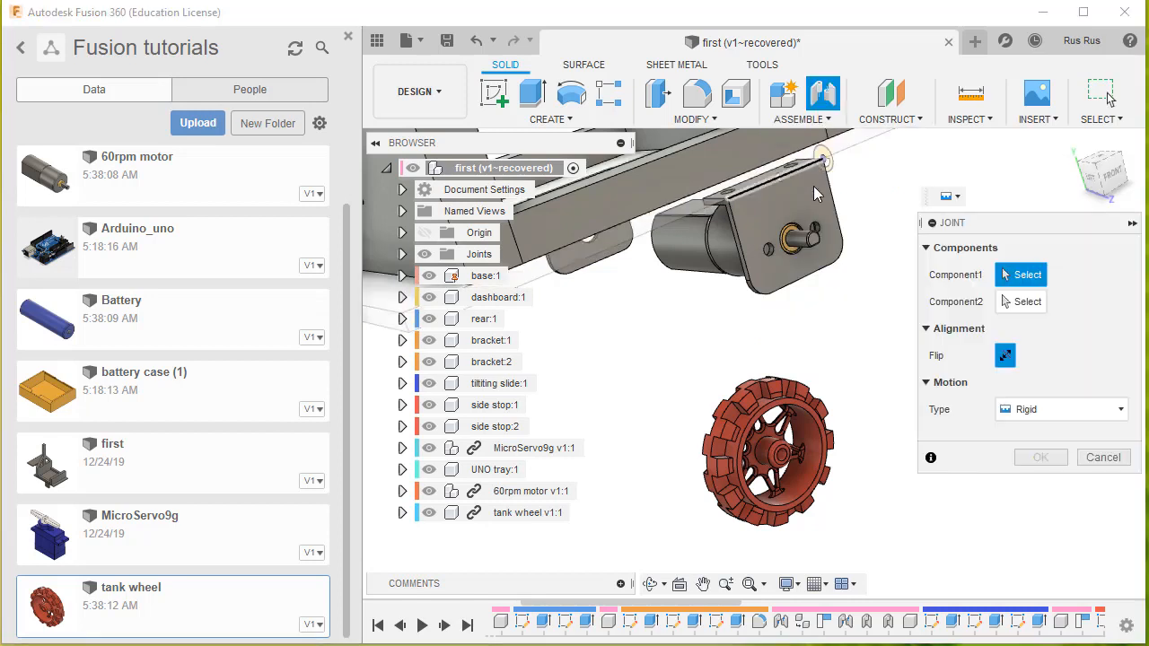
left_click(786, 455)
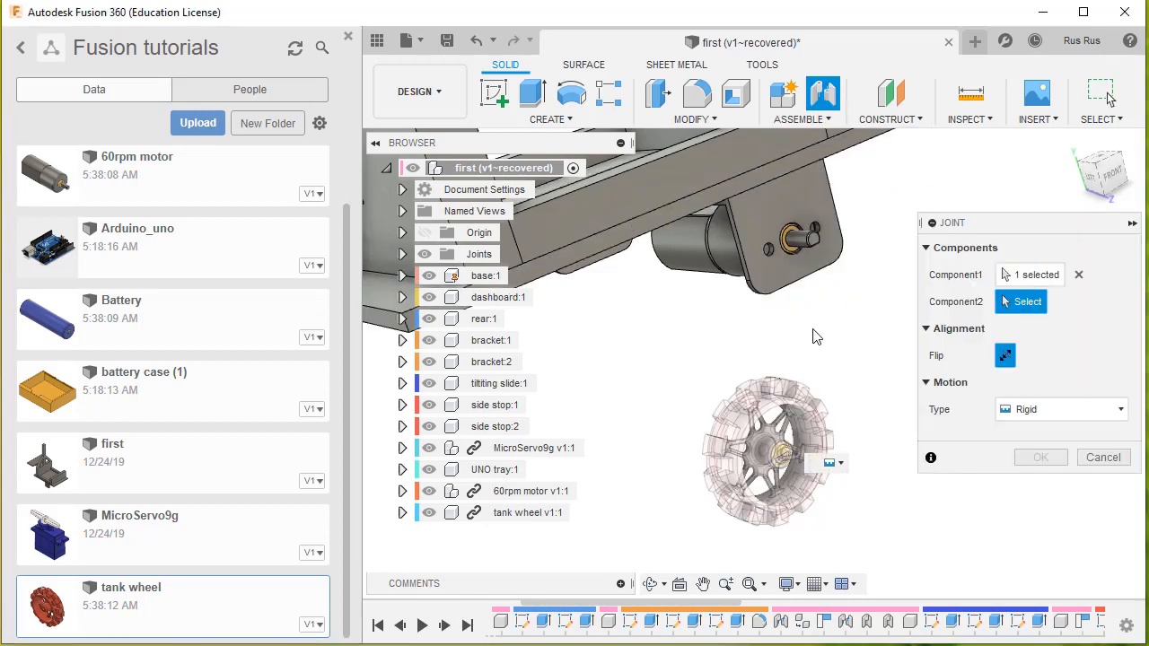
scroll(818, 253, "up", 1)
left_click(817, 250)
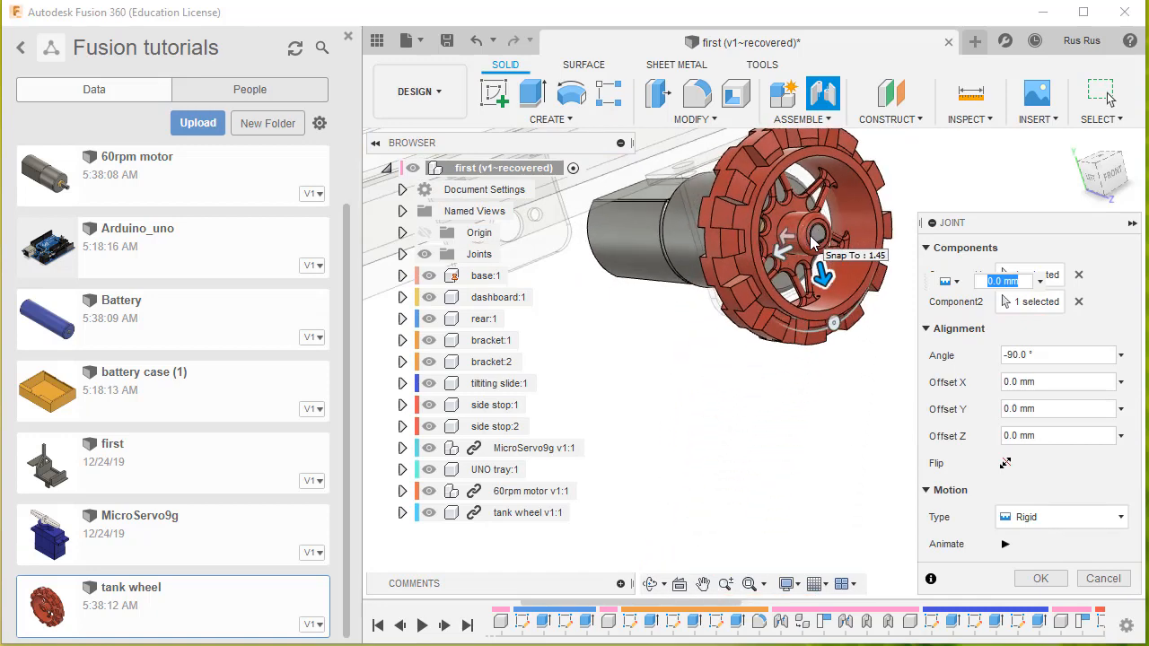
Flip the wheel's joint direction and offset the wheel about 5.3 mm along Z toward the motor
left_click(1005, 463)
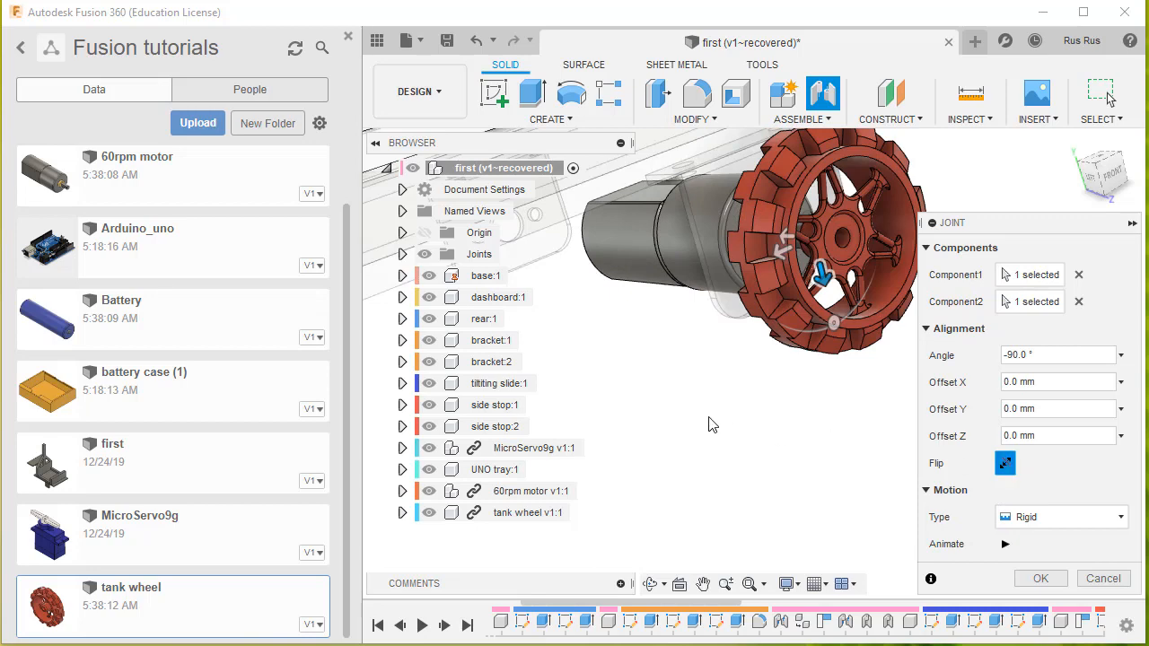
middle_click_drag(709, 425, 781, 392, "shift")
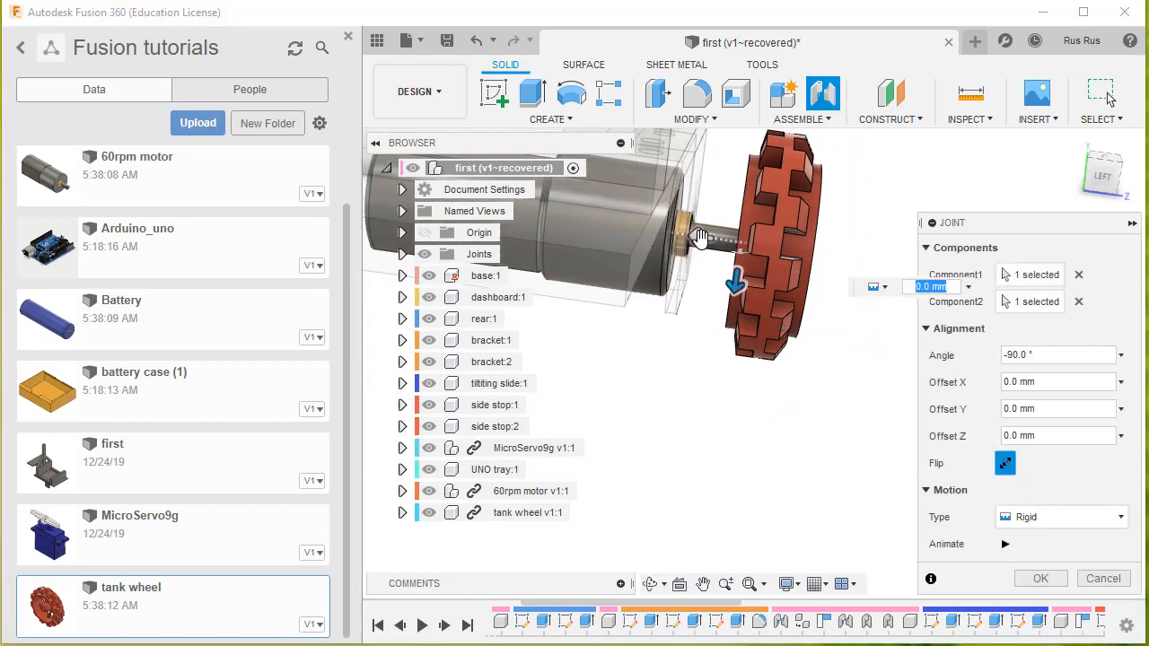
mouse_move(701, 236)
left_mouse_down()
mouse_move(687, 224)
mouse_move(672, 232)
mouse_move(696, 244)
left_mouse_up()
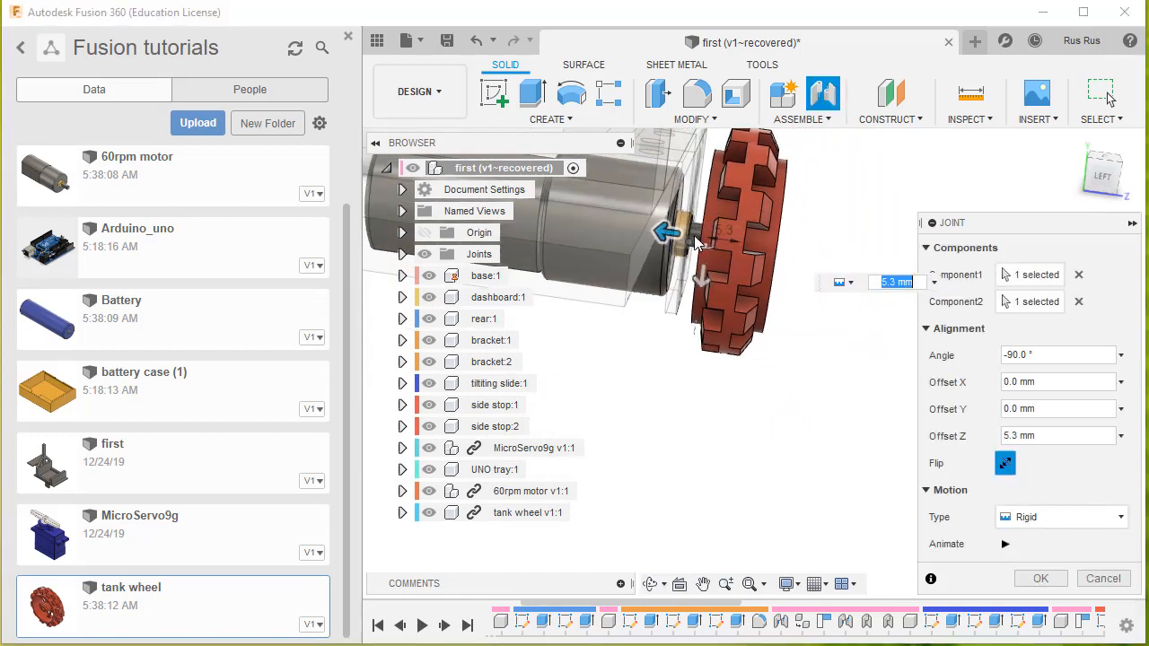